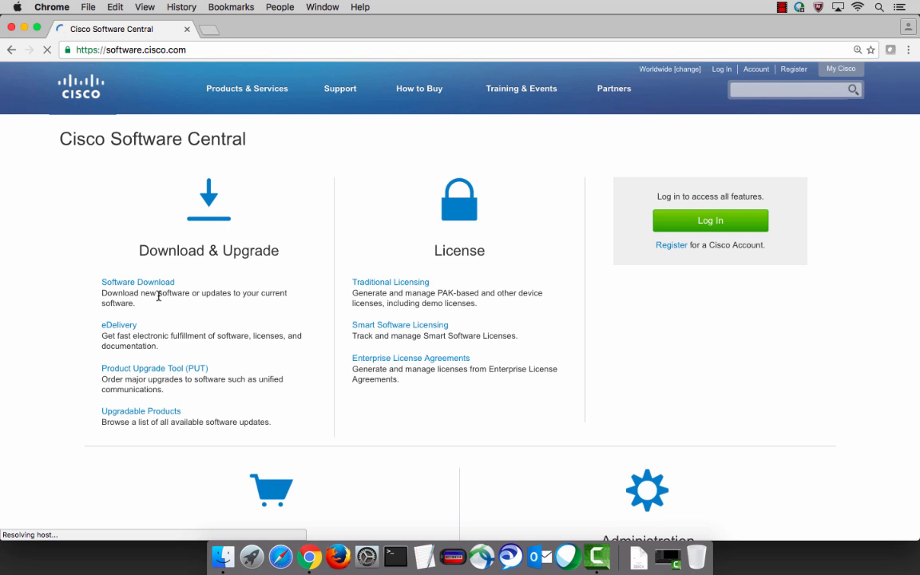
Sign in to the Cisco account from the Software Central home page.
scroll(159, 297, down, 5)
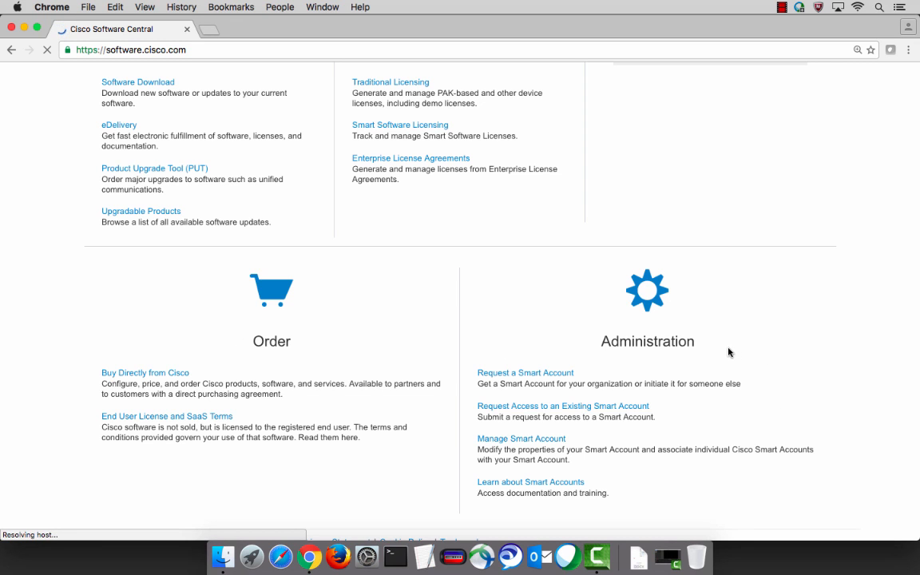
scroll(730, 351, up, 5)
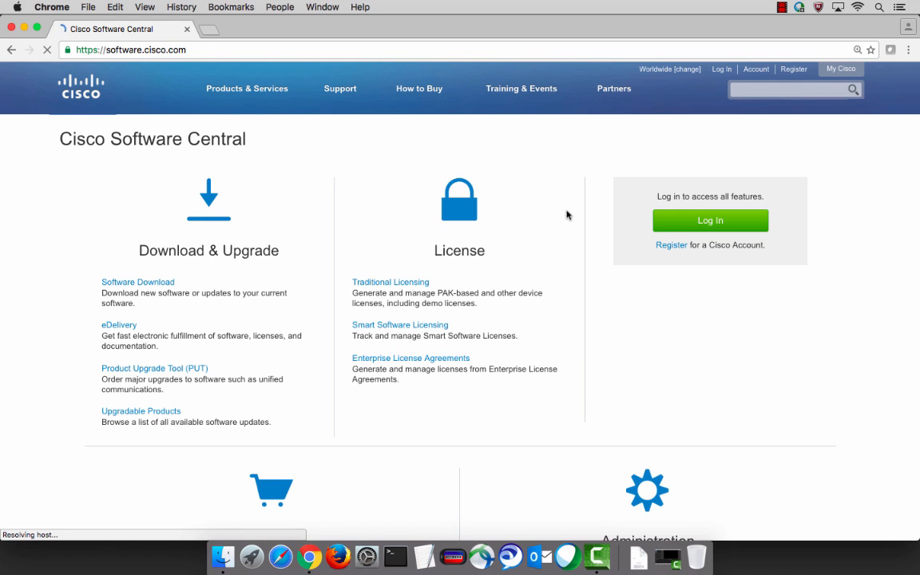
click(678, 226)
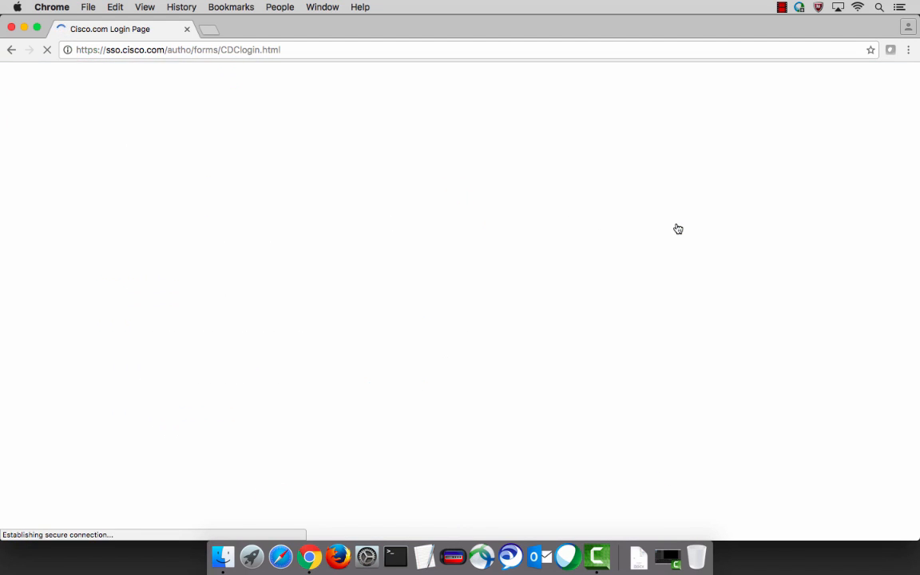
click(177, 297)
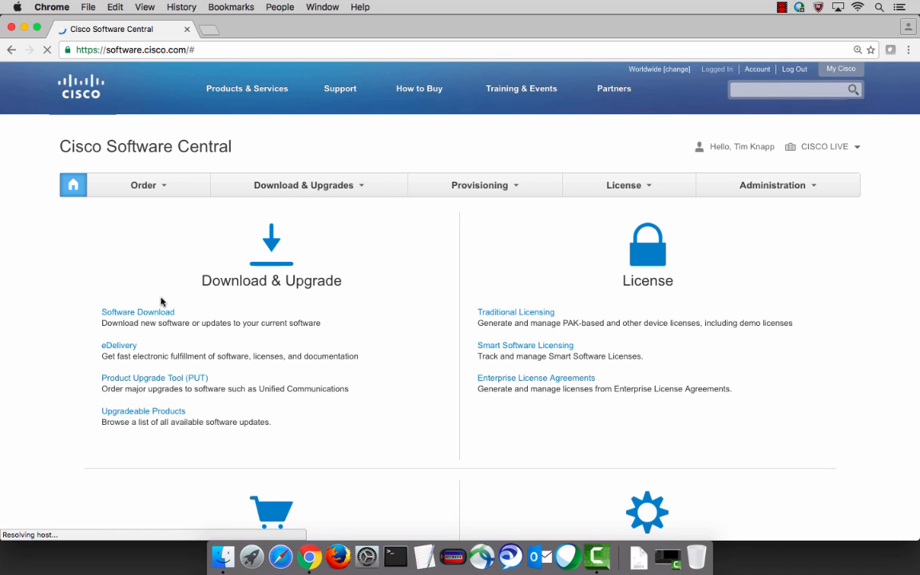
Look over the Order, Download & Upgrades, License and Administration sections, then open the Smart Account Request form.
mouse_move(158, 191)
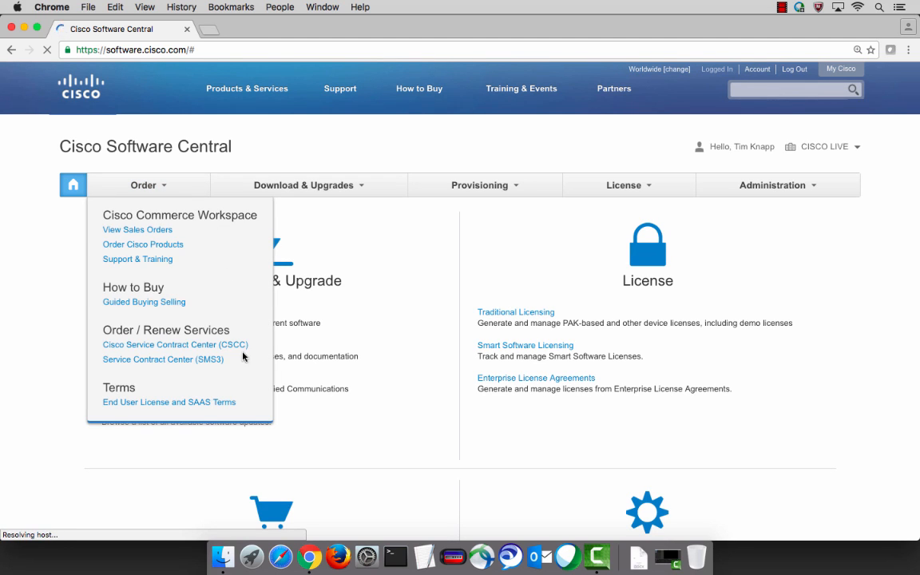
mouse_move(359, 190)
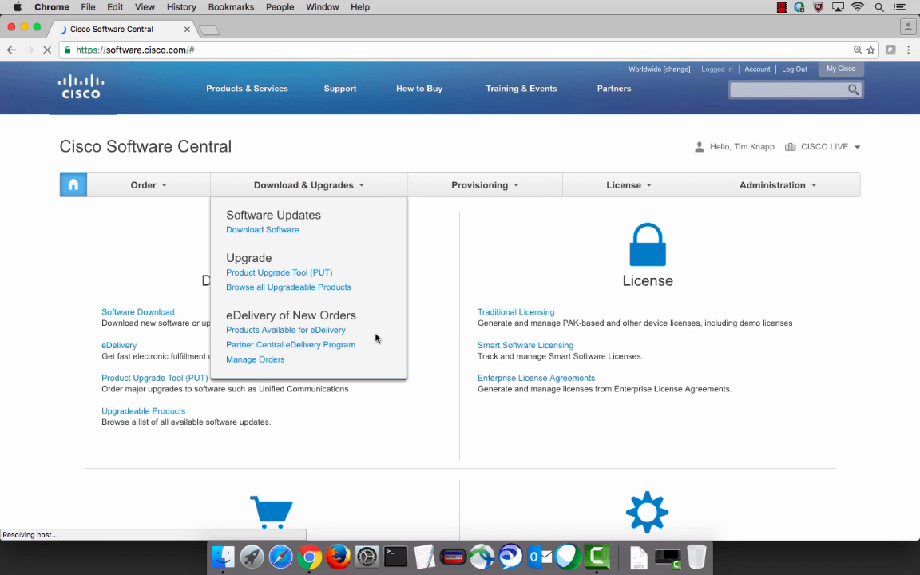
mouse_move(652, 184)
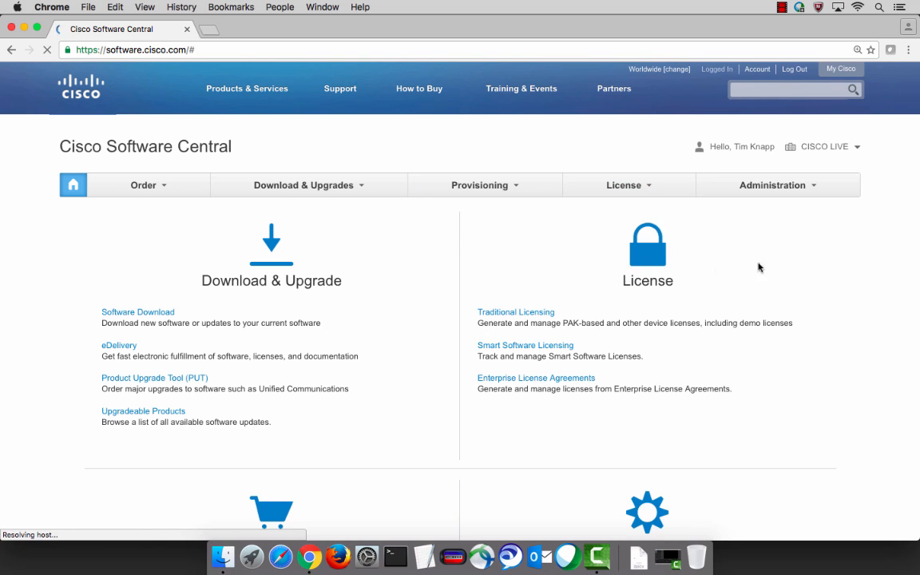
mouse_move(816, 187)
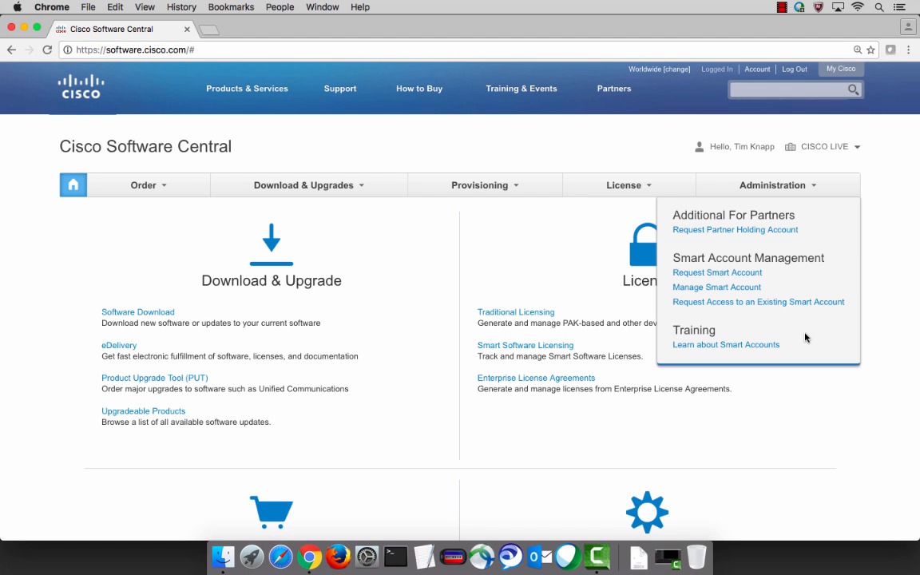
click(738, 273)
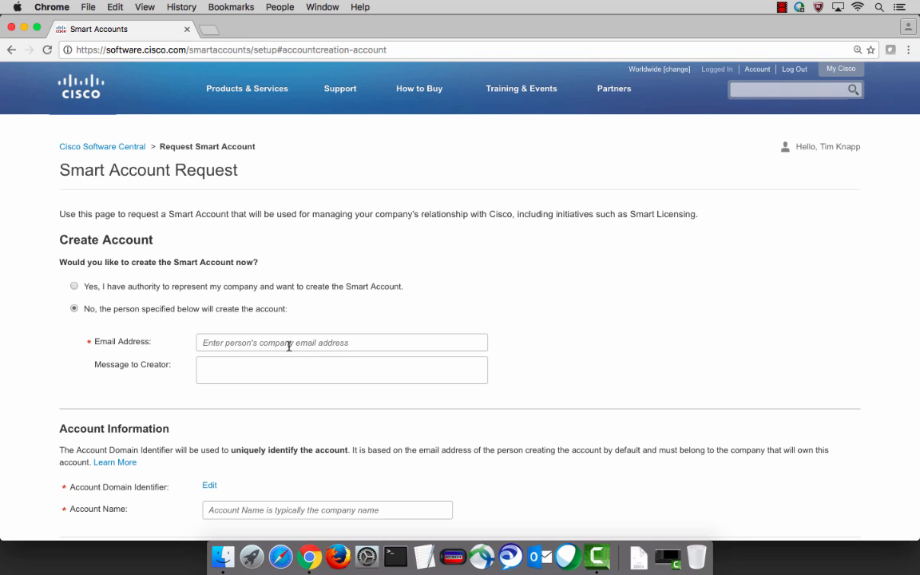
Choose 'Yes, I have authority' to create the Smart Account now, then edit its domain identifier.
click(75, 287)
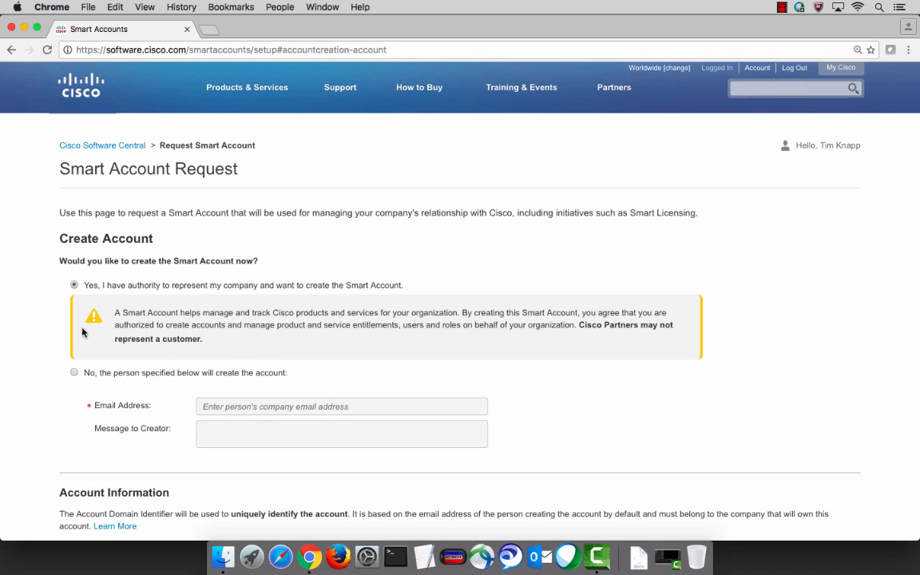
scroll(82, 332, down, 3)
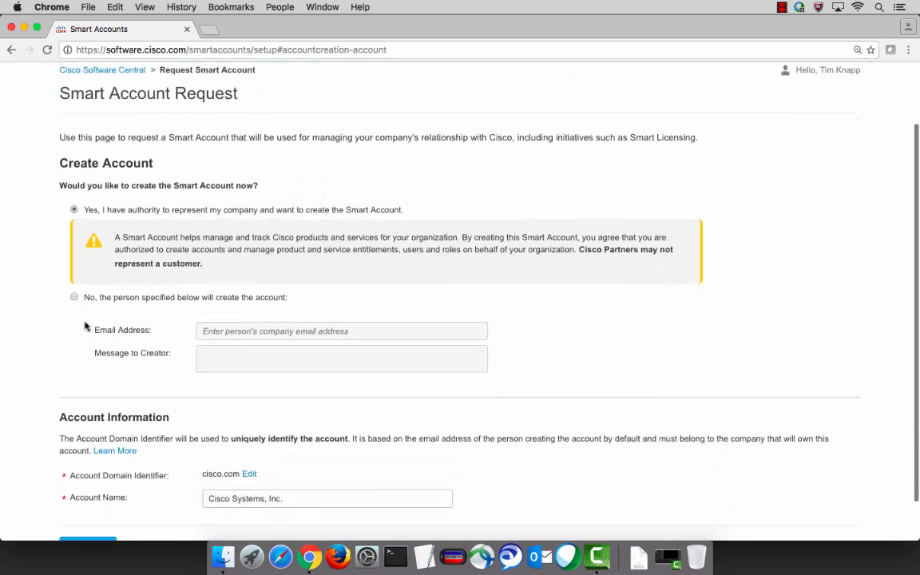
click(249, 460)
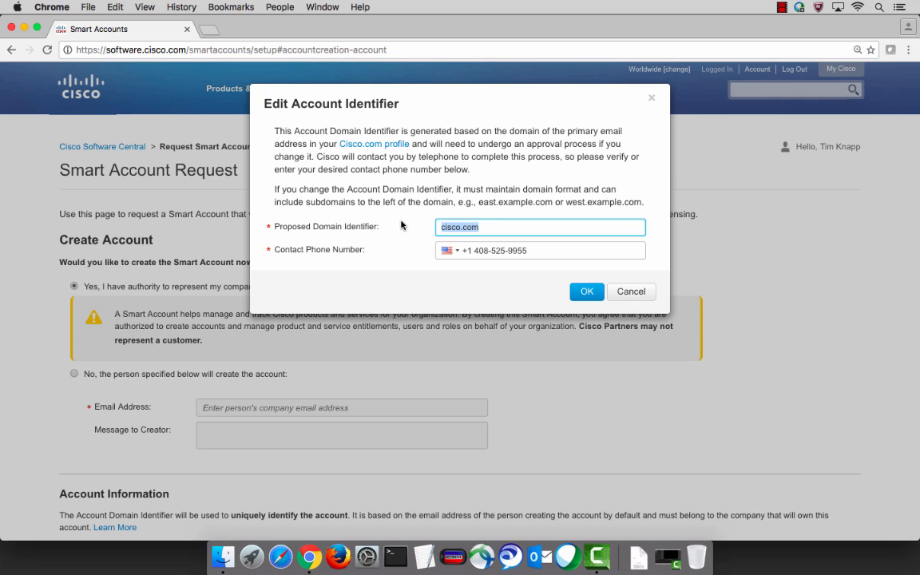
Change the account domain identifier to knapplink.com.
text(knapplin)
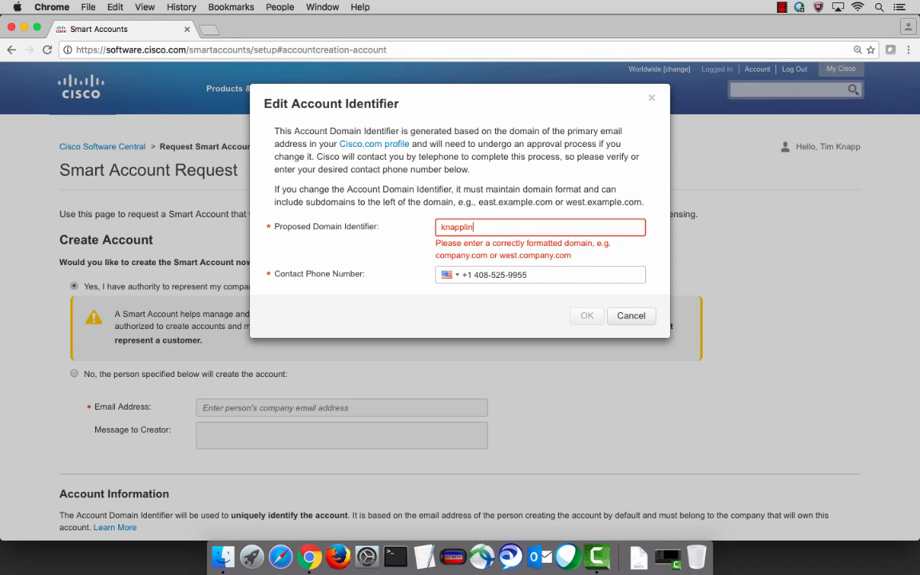
text(k.com)
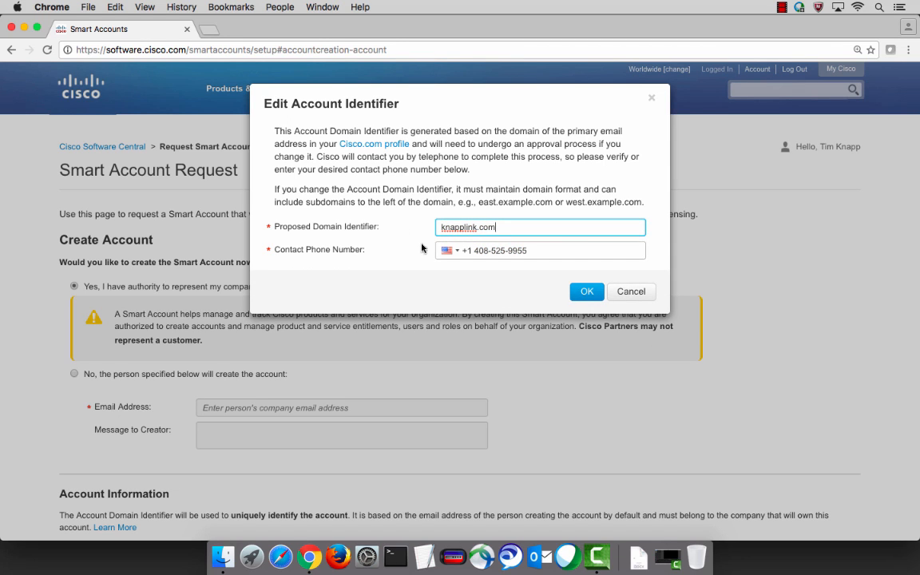
click(587, 292)
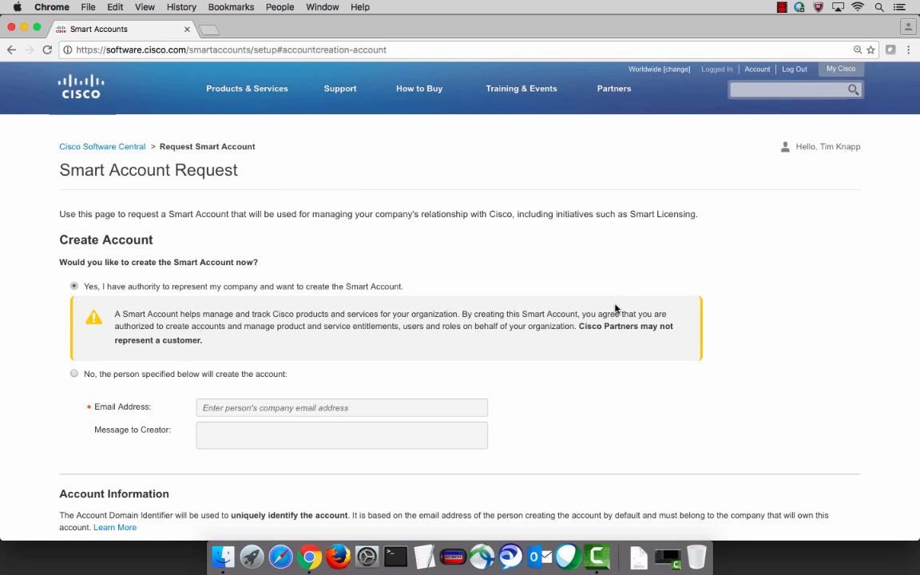
scroll(620, 310, down, 3)
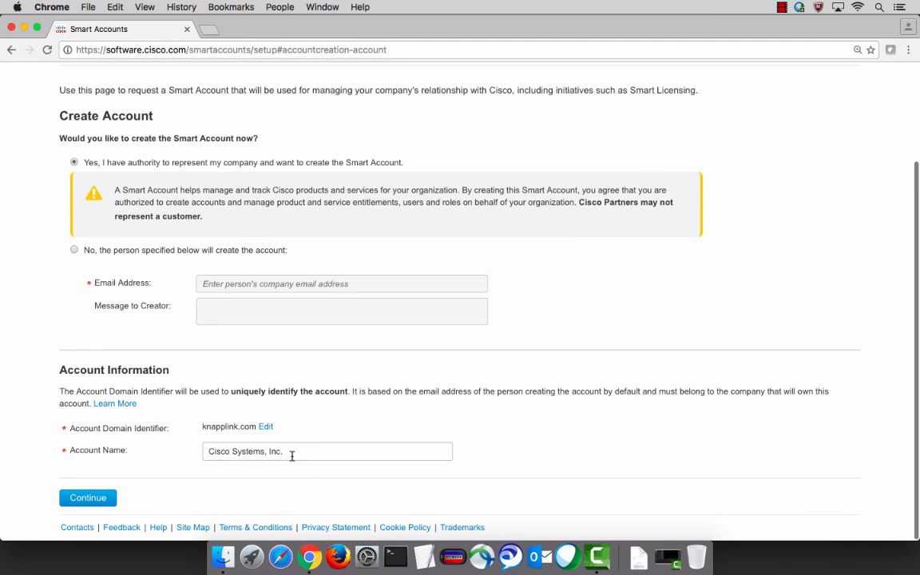
Replace the Cisco Systems, Inc. account name with 'Knapplink.' and return to the home page.
click(292, 453)
drag(292, 453, 175, 454)
text(K)
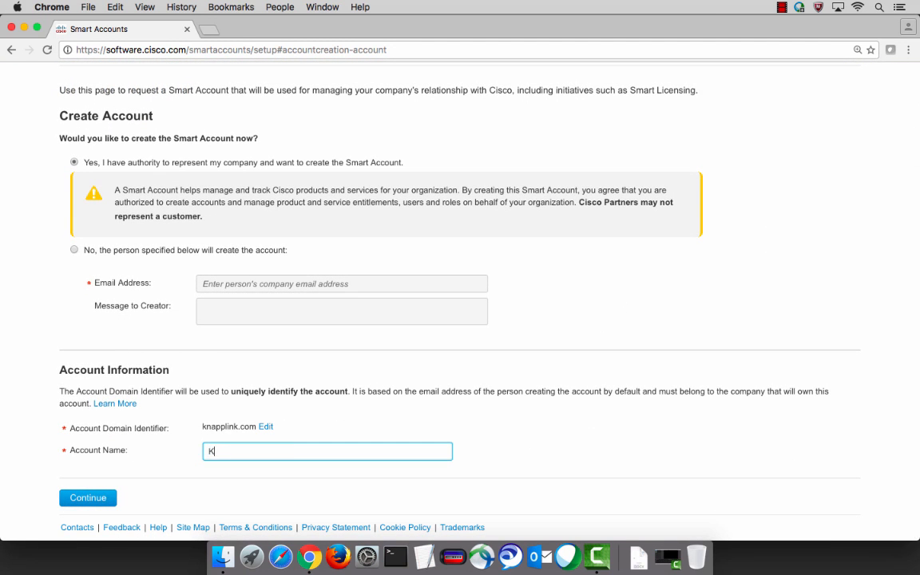
text(napplink.)
scroll(110, 455, up, 3)
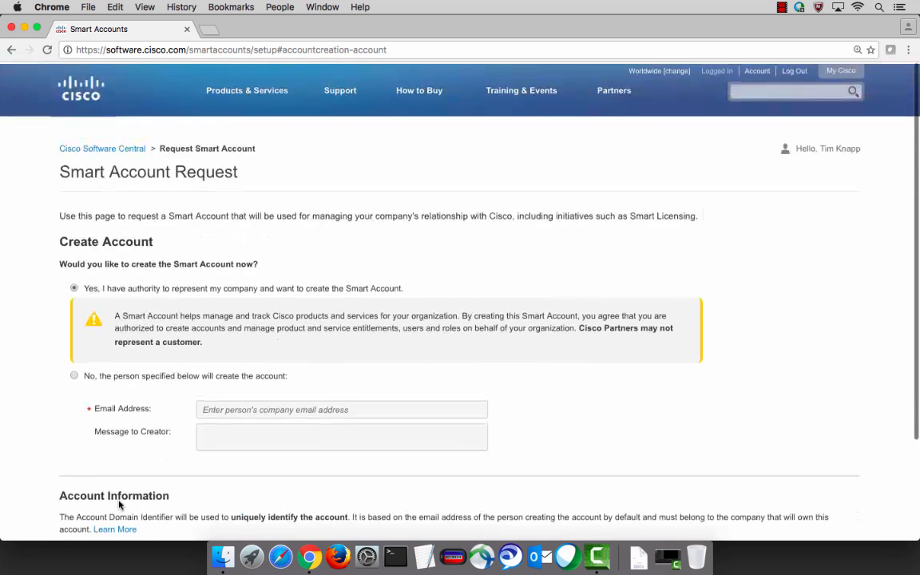
click(105, 147)
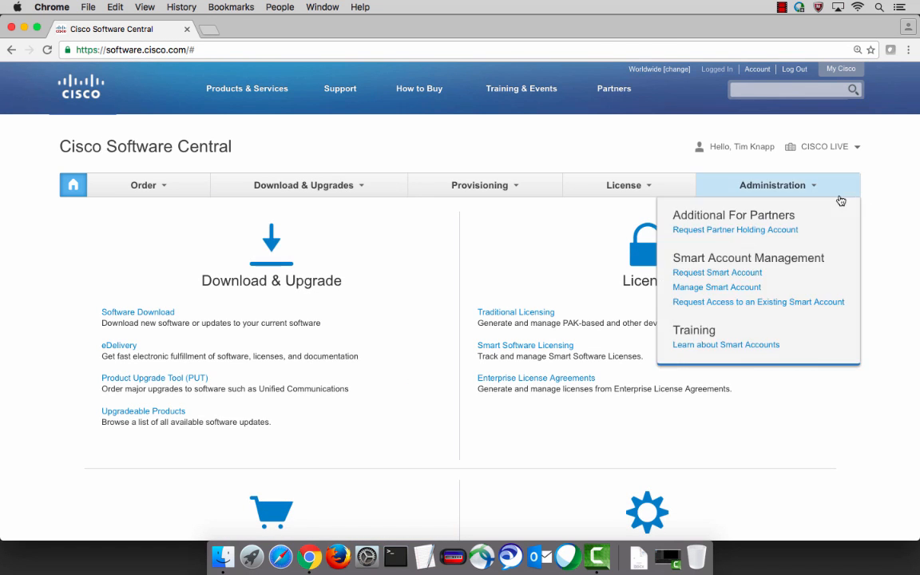
Switch to the Knapplink Smart Account and list its virtual accounts.
click(739, 295)
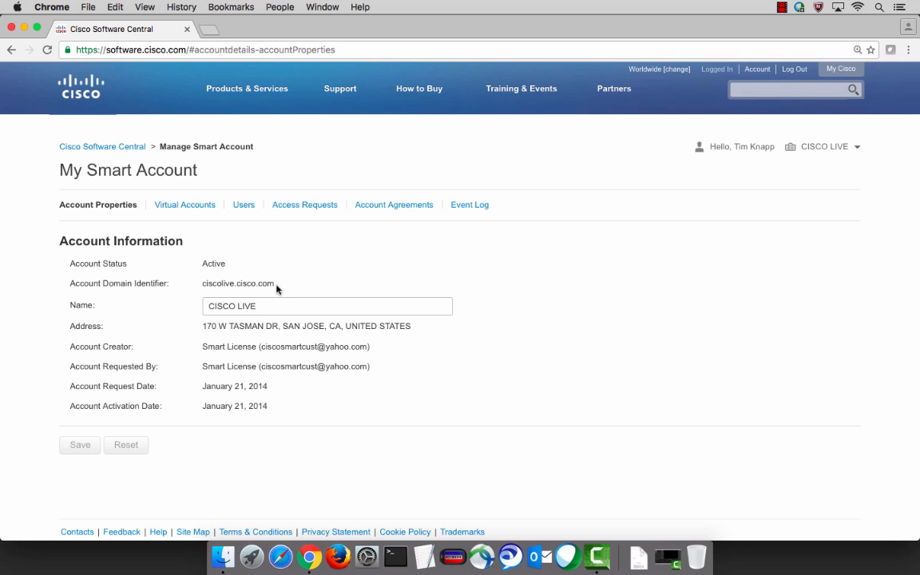
click(859, 149)
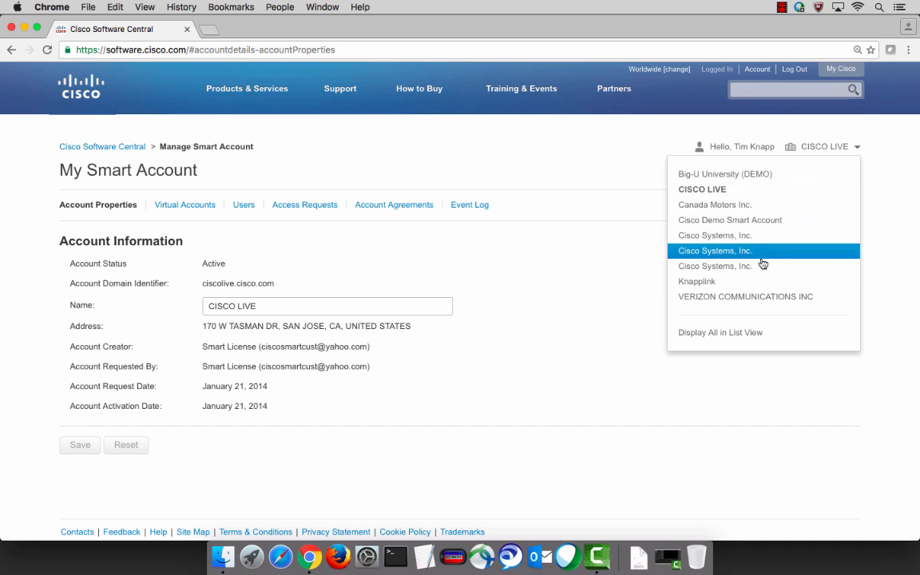
click(743, 284)
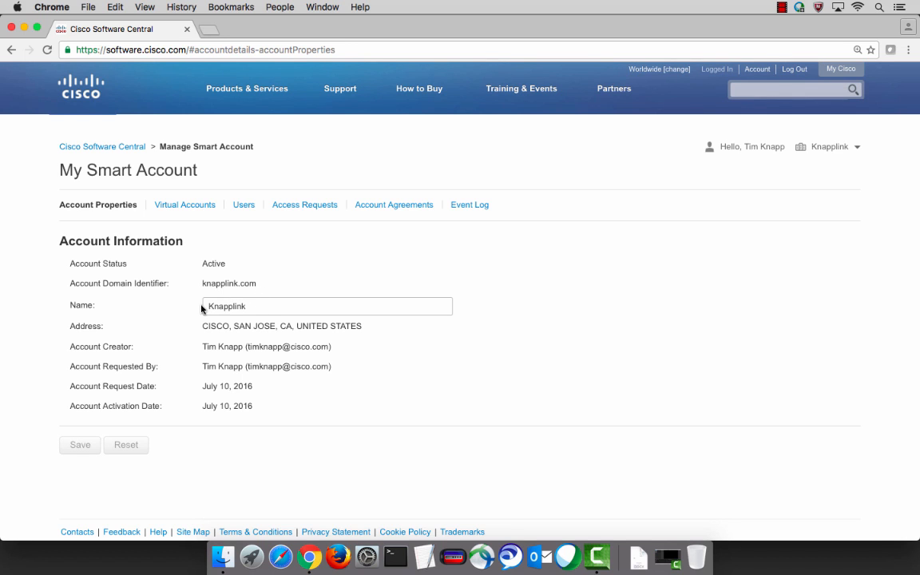
click(198, 209)
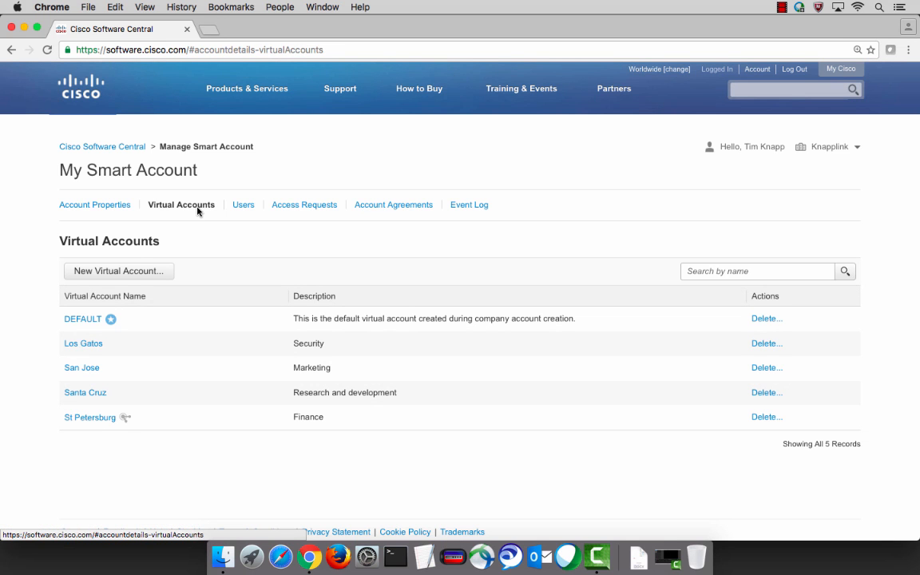
Create the virtual account 'Cisco Live' with the description 'Buenas Dias!' and save it.
click(154, 265)
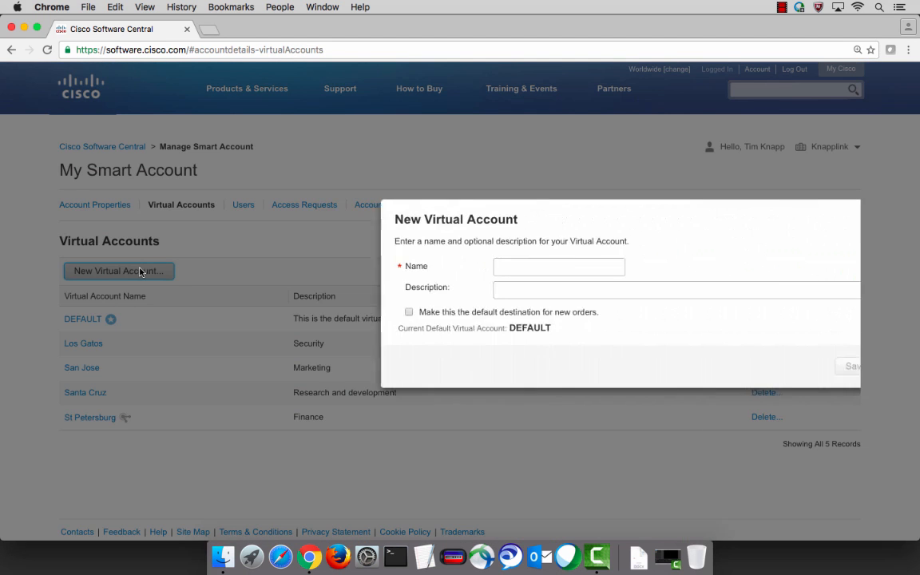
click(458, 265)
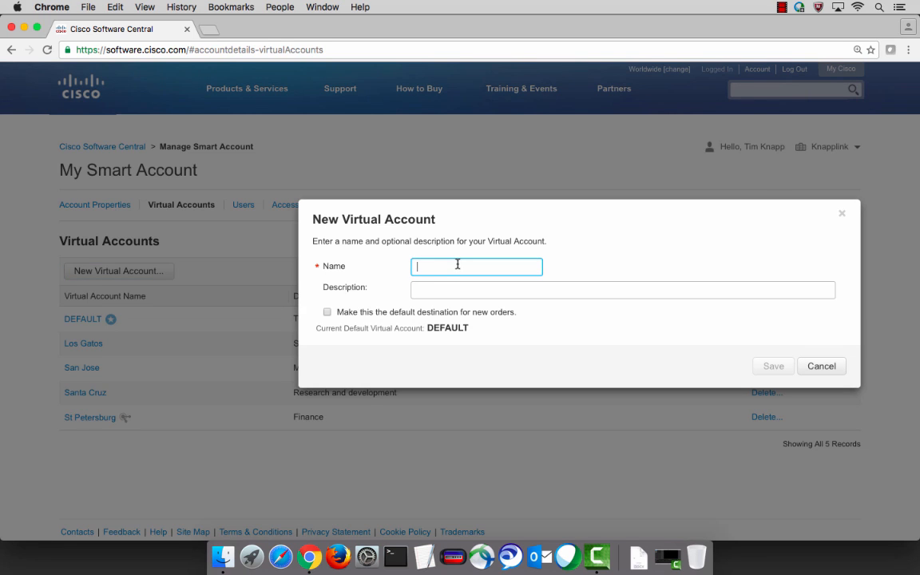
text(Cisco Live)
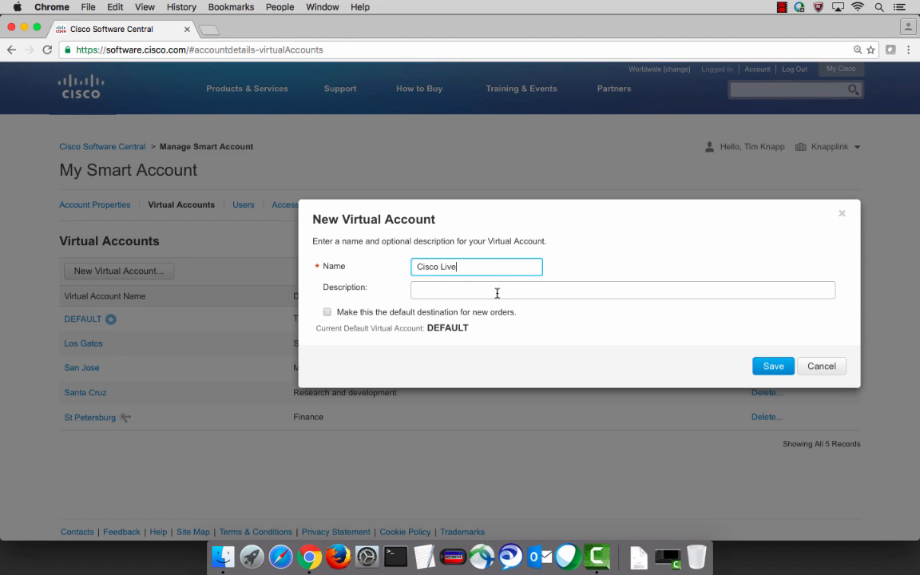
click(497, 291)
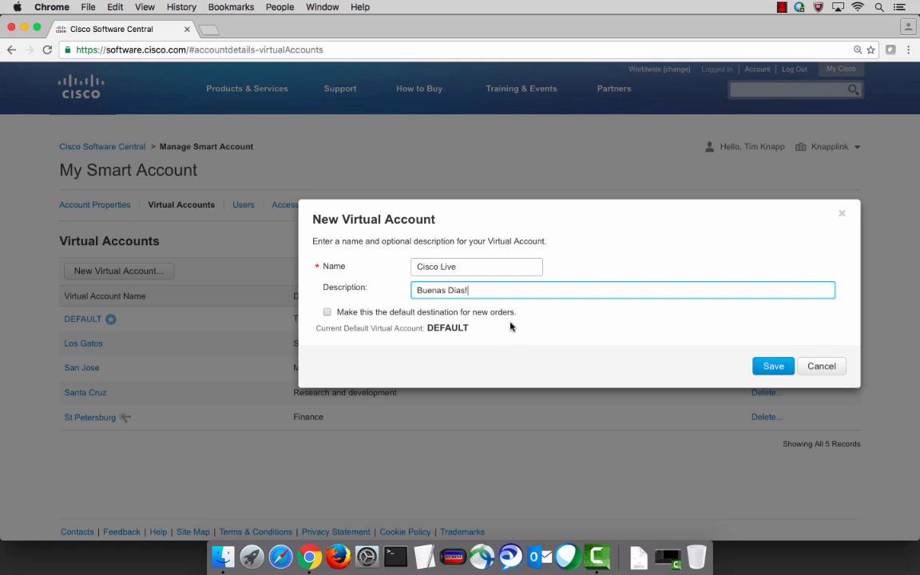
click(782, 373)
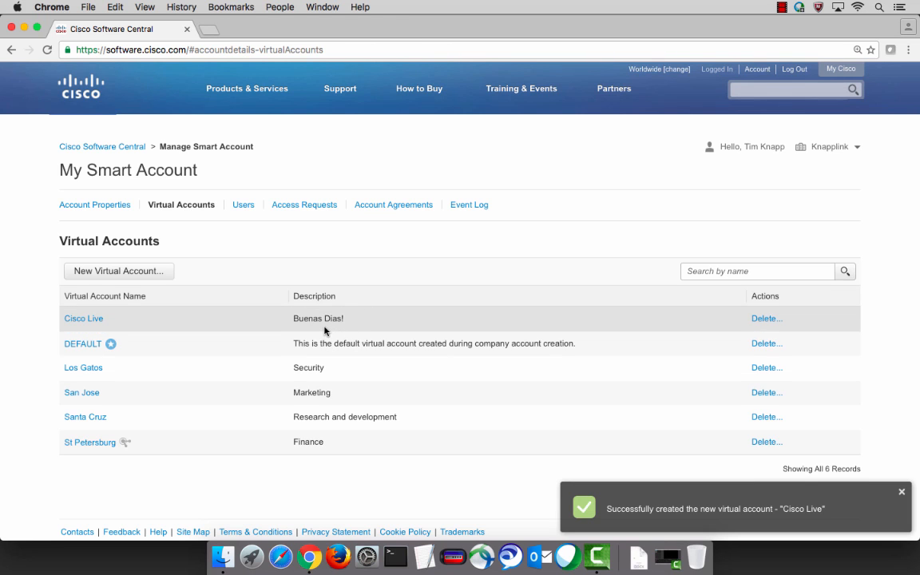
scroll(325, 331, down, 1)
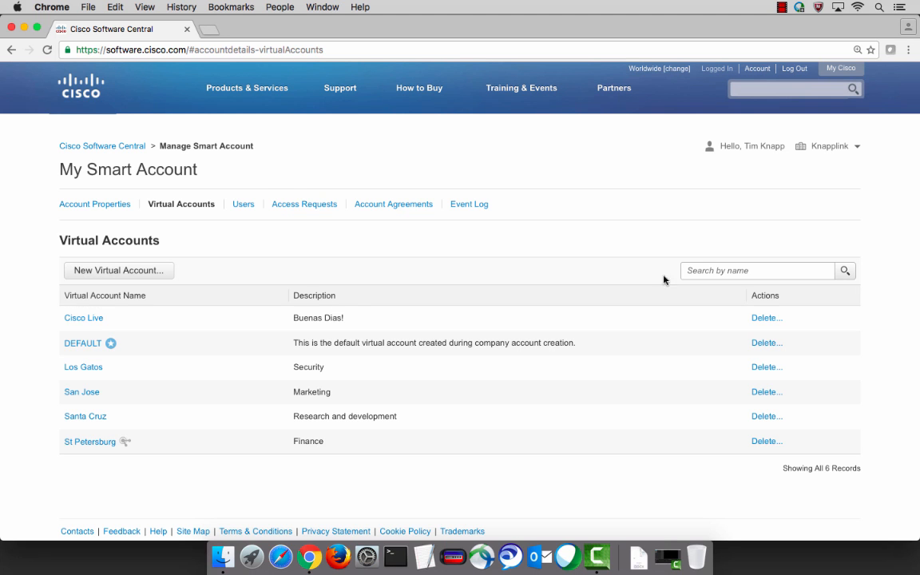
From the Users list, start a new user, search for their Cisco.com ID, and continue to Select Roles.
click(243, 204)
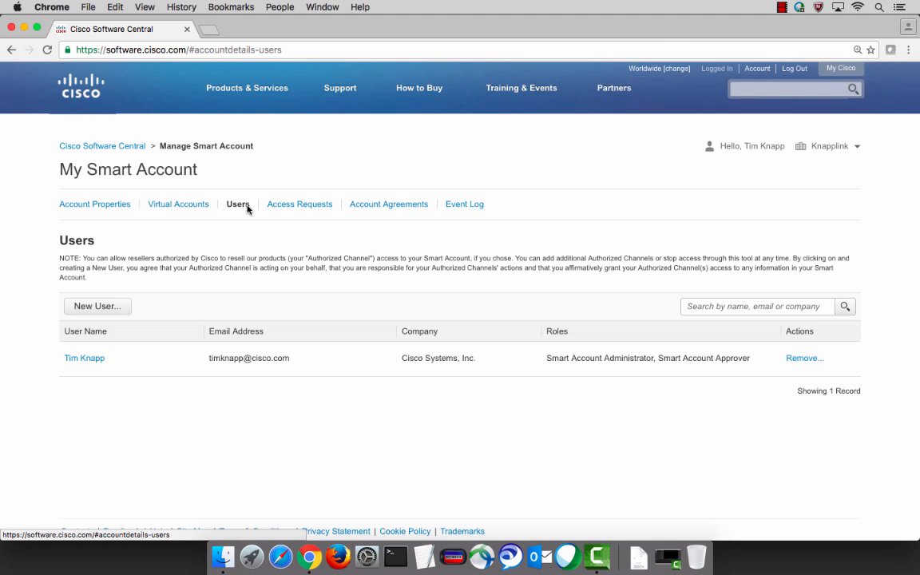
click(121, 313)
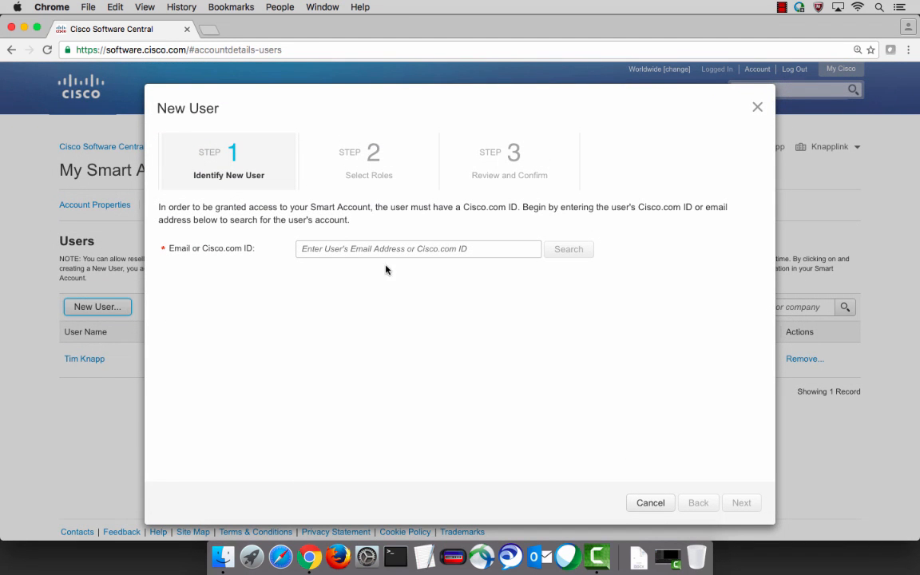
click(381, 246)
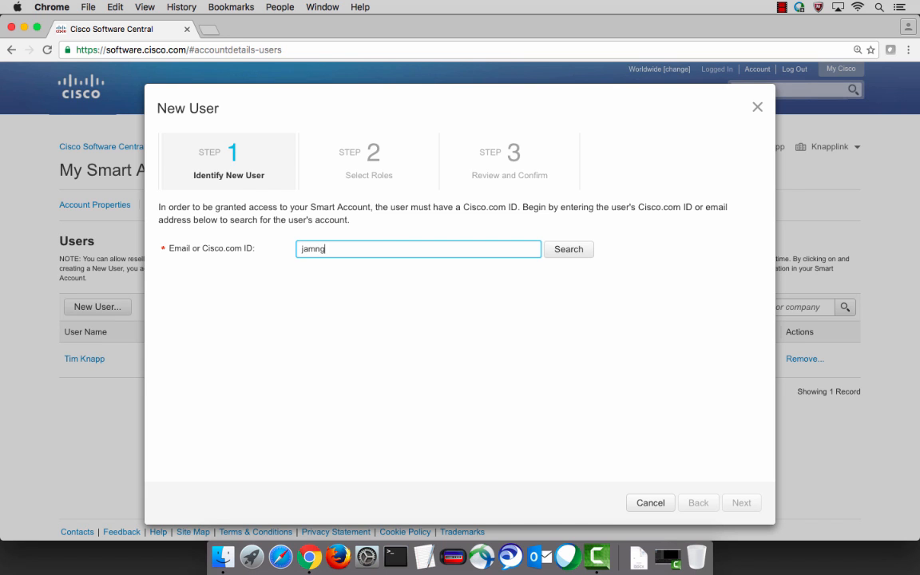
key(Return)
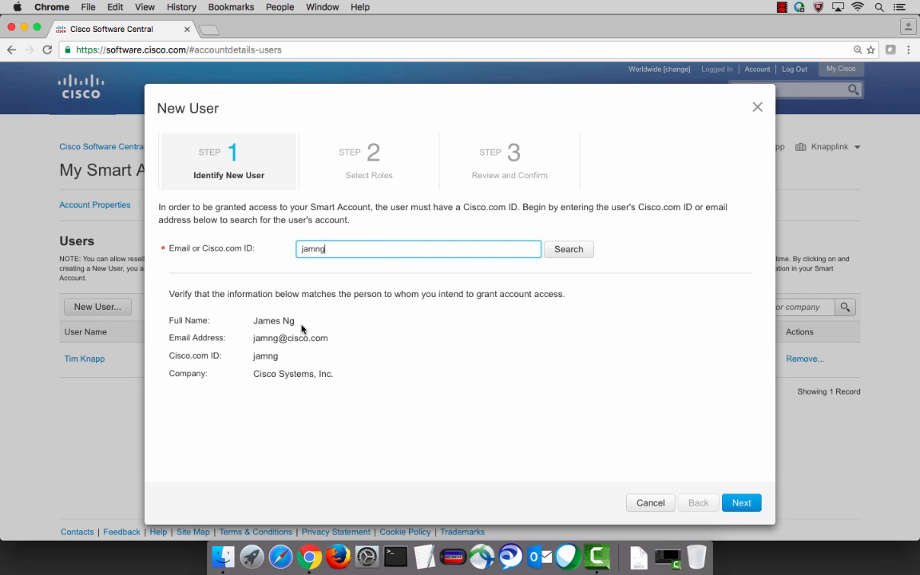
click(735, 511)
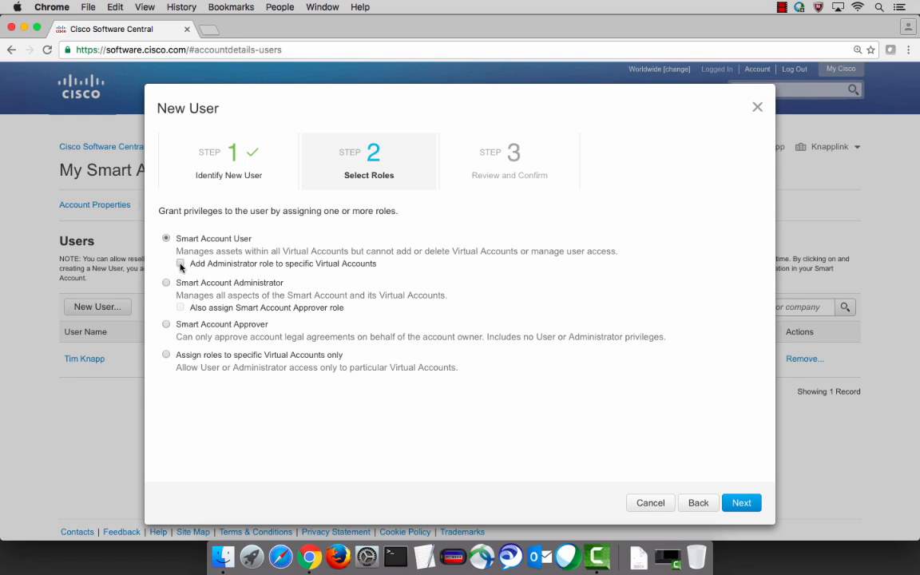
Assign Administrator on Cisco Live, then switch the role to Smart Account Administrator and finally Smart Account Approver.
click(180, 264)
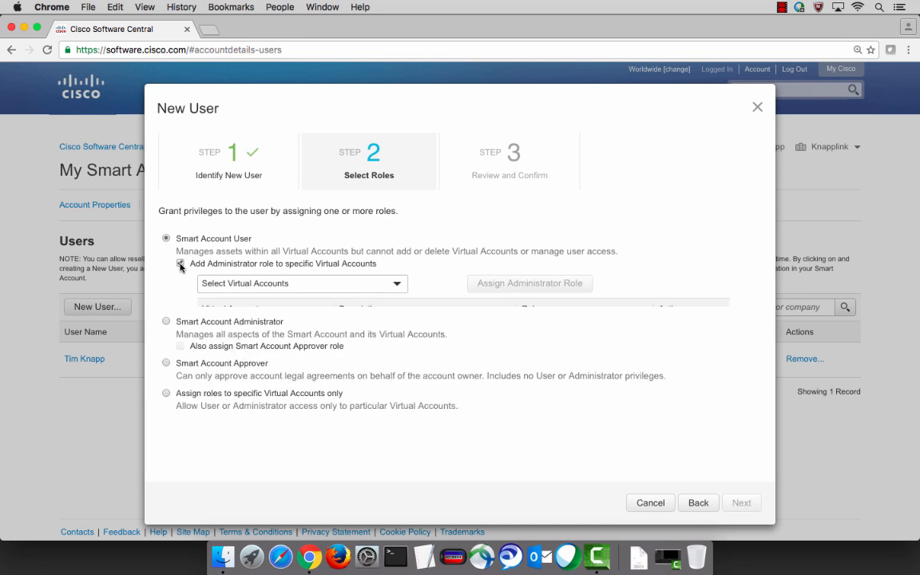
click(273, 289)
click(237, 362)
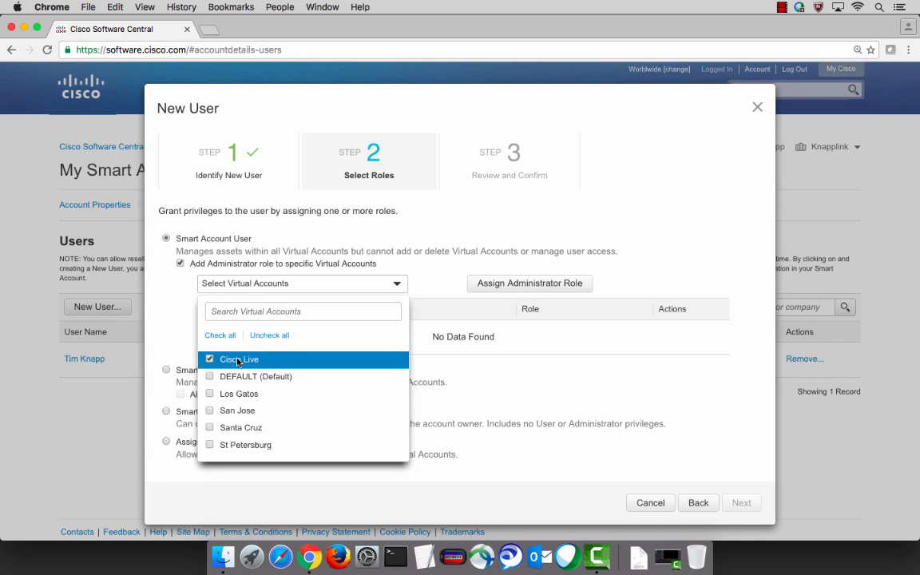
click(549, 286)
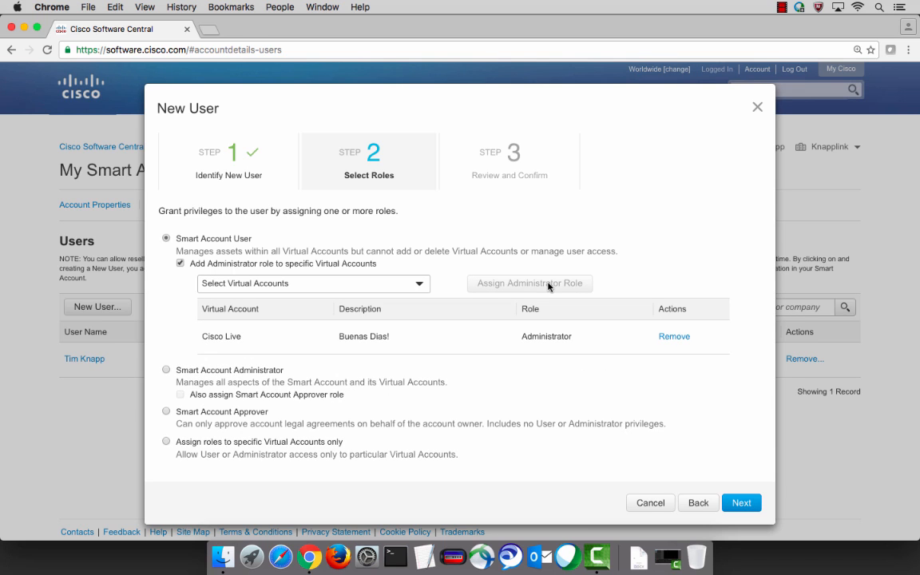
click(167, 365)
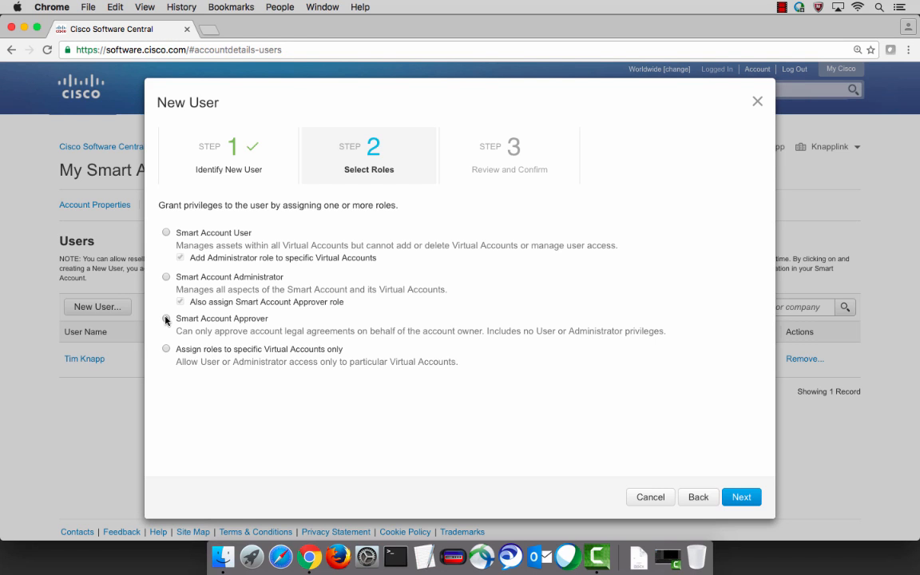
click(166, 319)
Limit roles to specific virtual accounts and grant the Administrator role on Cisco Live.
click(166, 349)
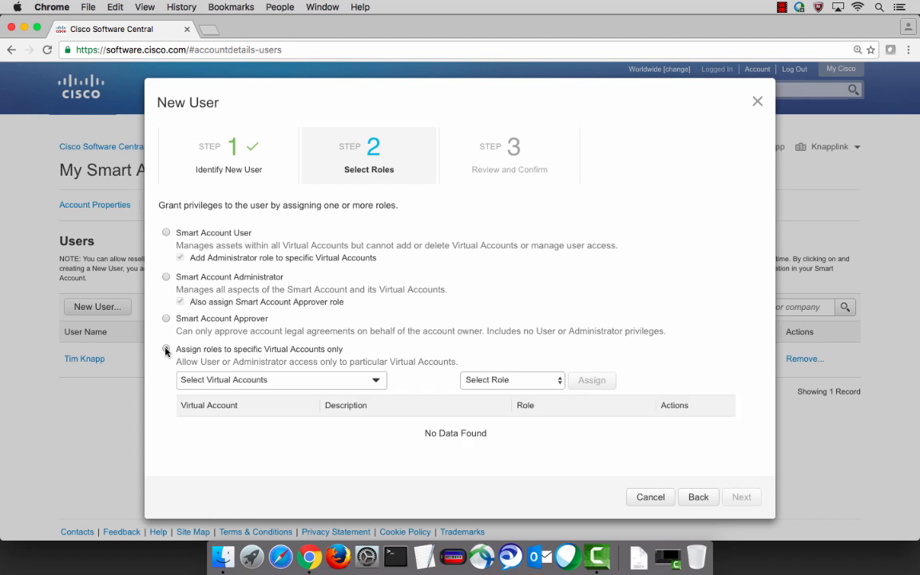
click(279, 383)
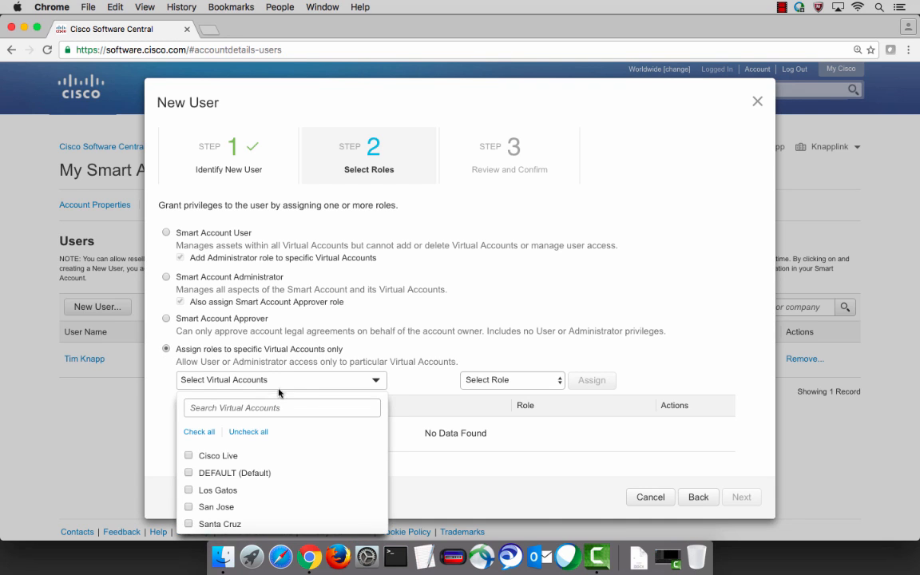
click(229, 456)
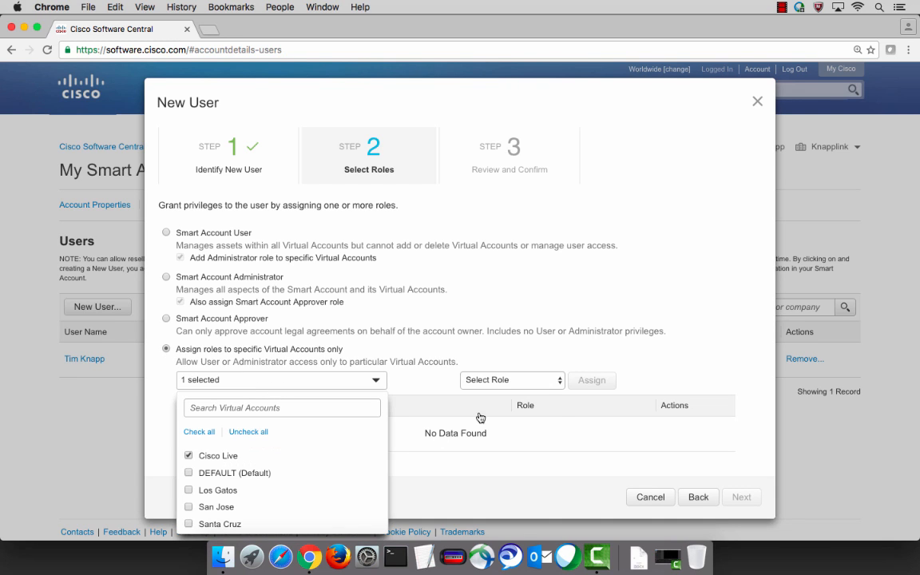
click(495, 382)
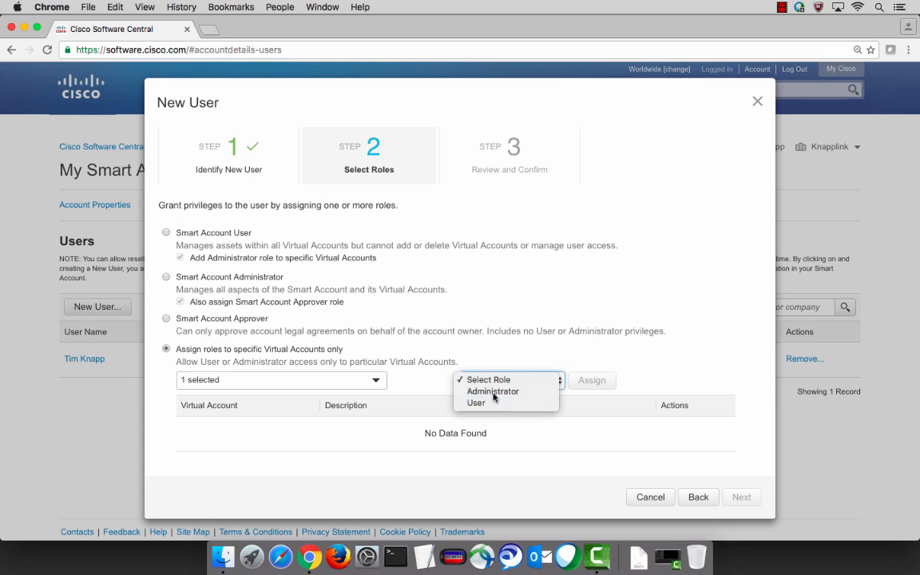
click(494, 392)
click(585, 383)
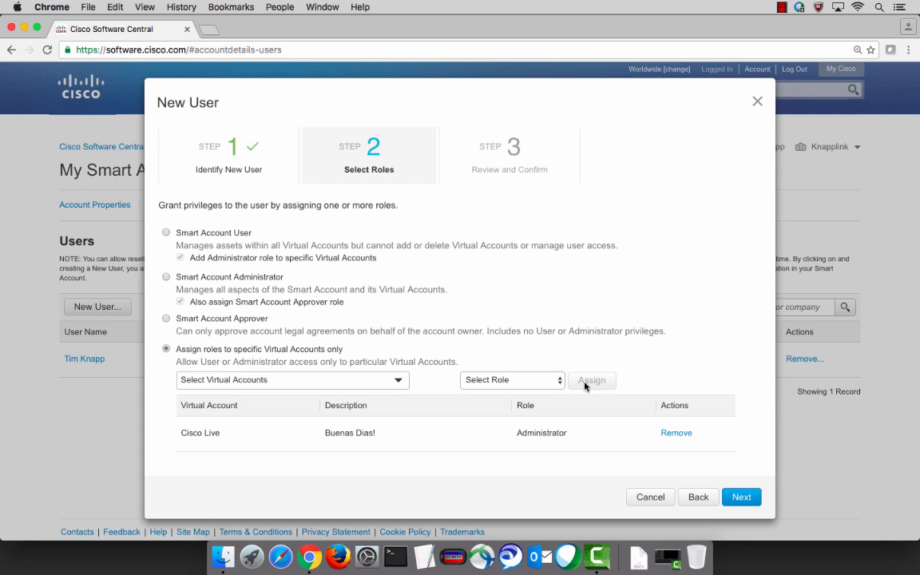
Grant the User role on the Los Gatos virtual account.
click(384, 387)
click(216, 475)
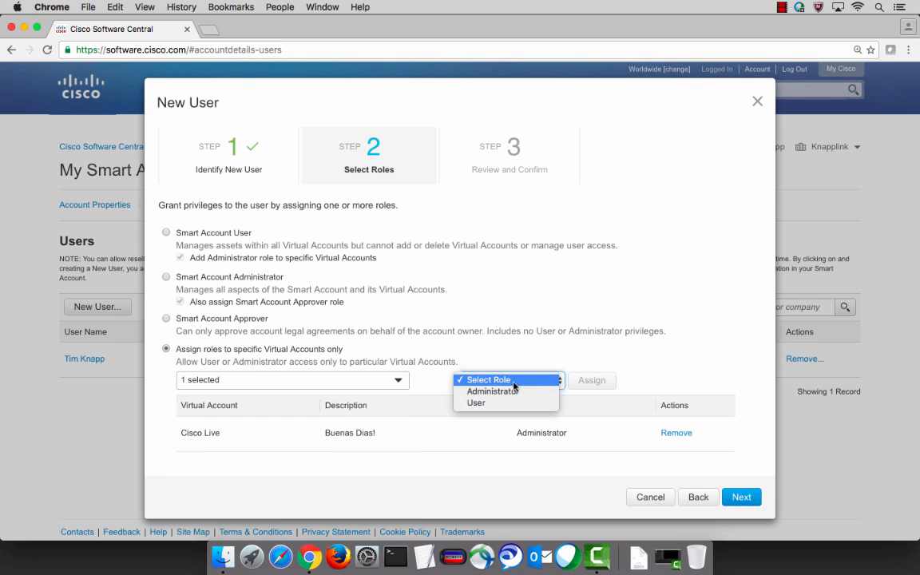
click(508, 404)
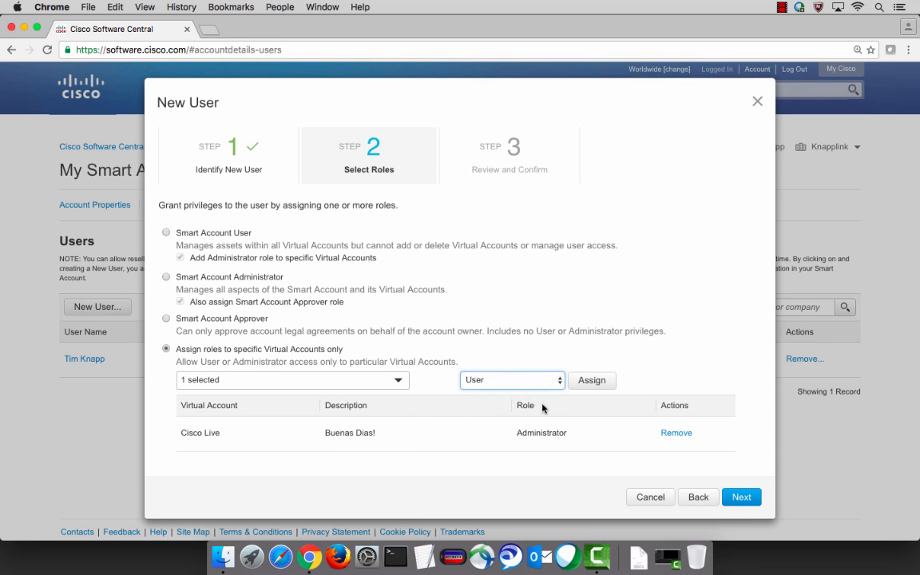
click(589, 382)
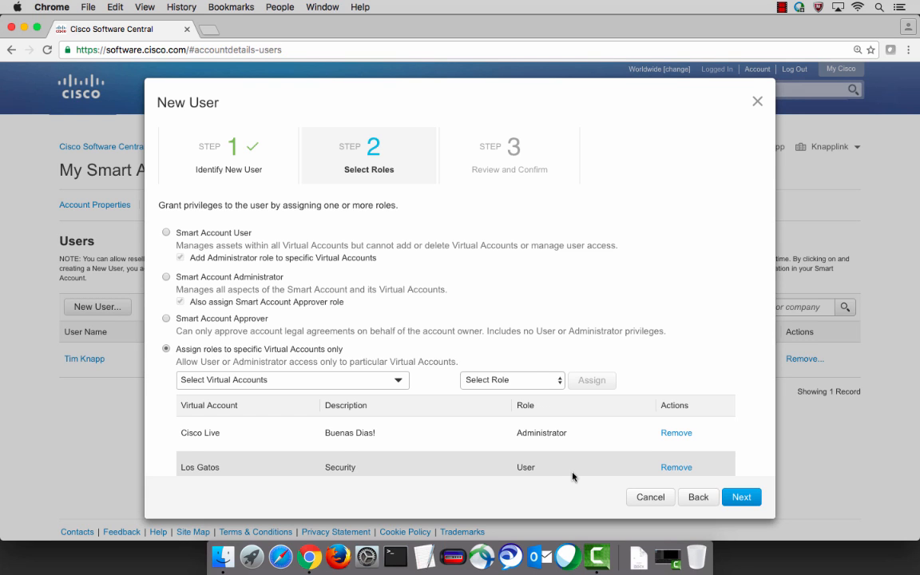
Make the user Smart Account Administrator and Approver, review the roles, and add the user.
click(166, 277)
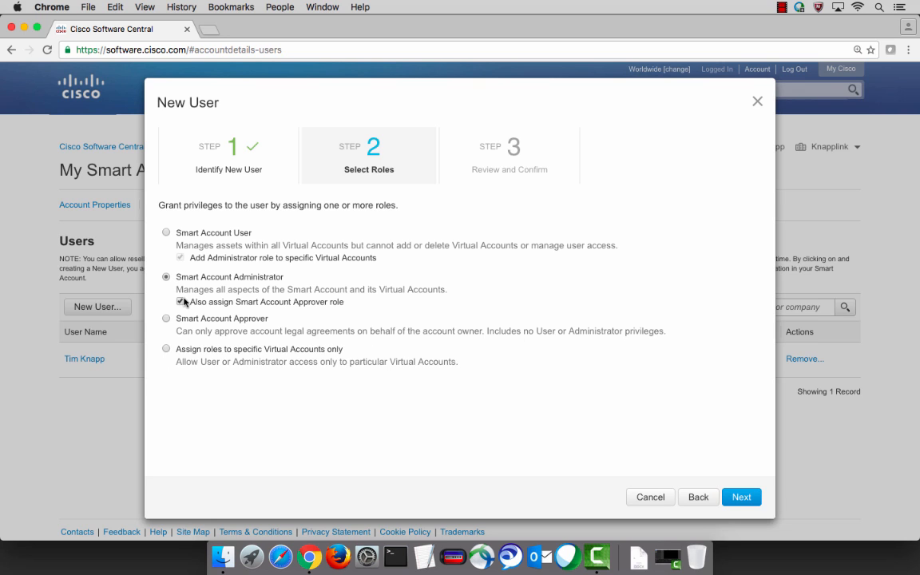
click(735, 498)
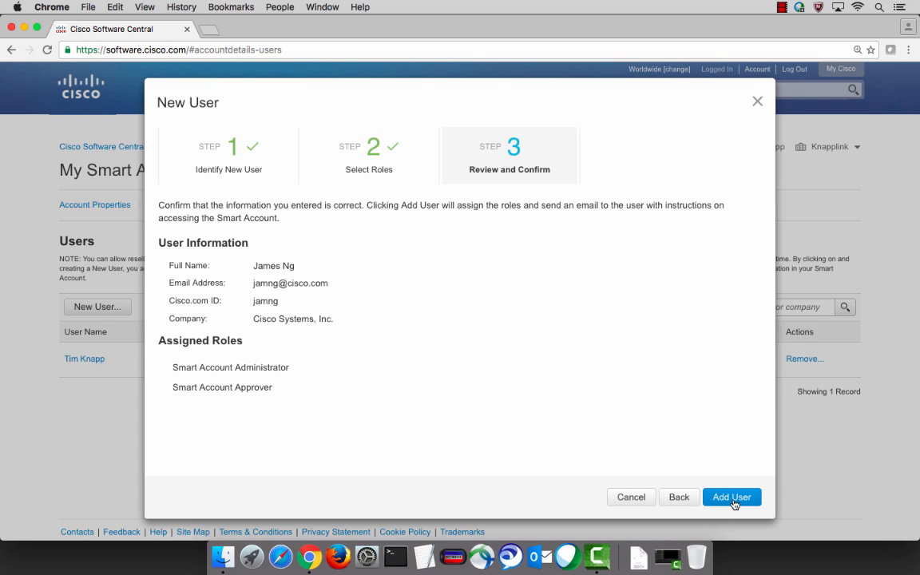
click(734, 499)
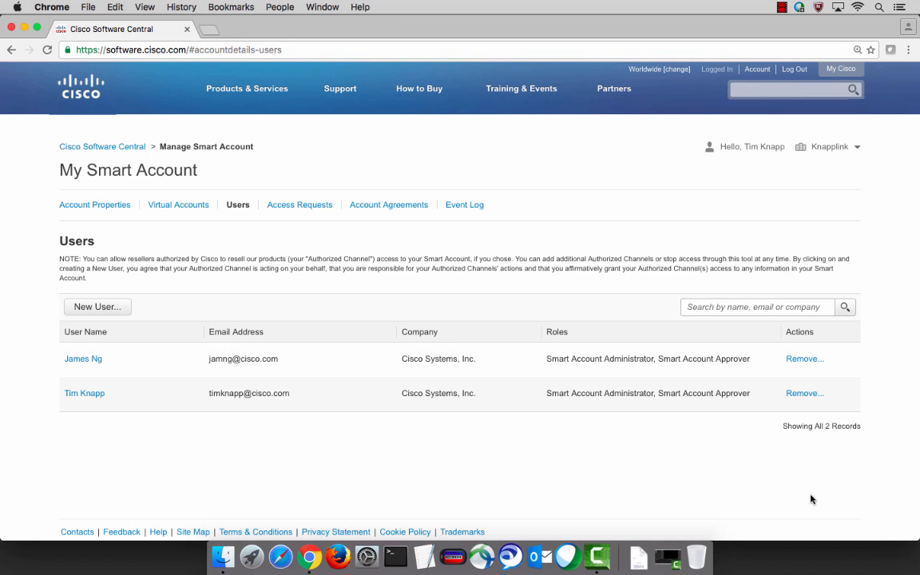
Review the pending access requests, then view the Smart Account's agreements, including SMART LICENSING AGREEMENT V3.0.
click(296, 207)
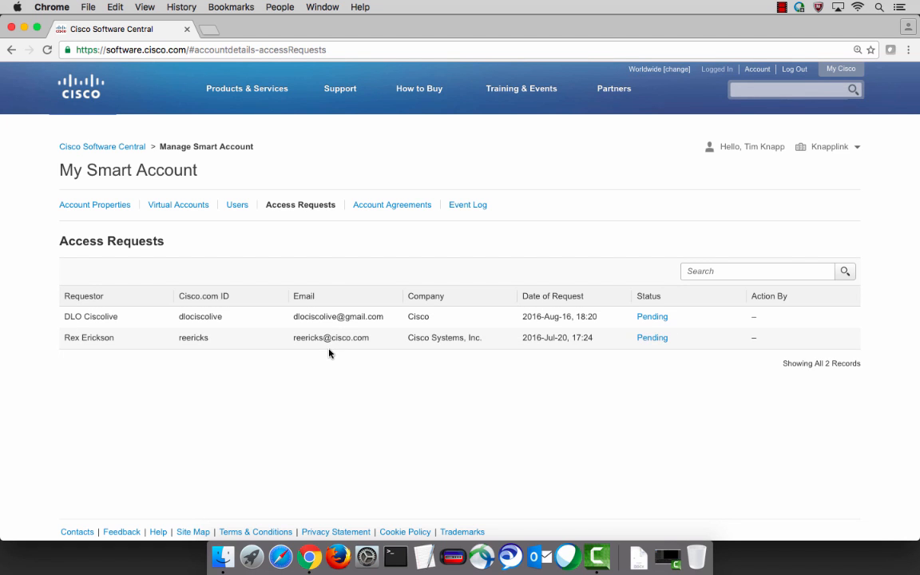
click(381, 206)
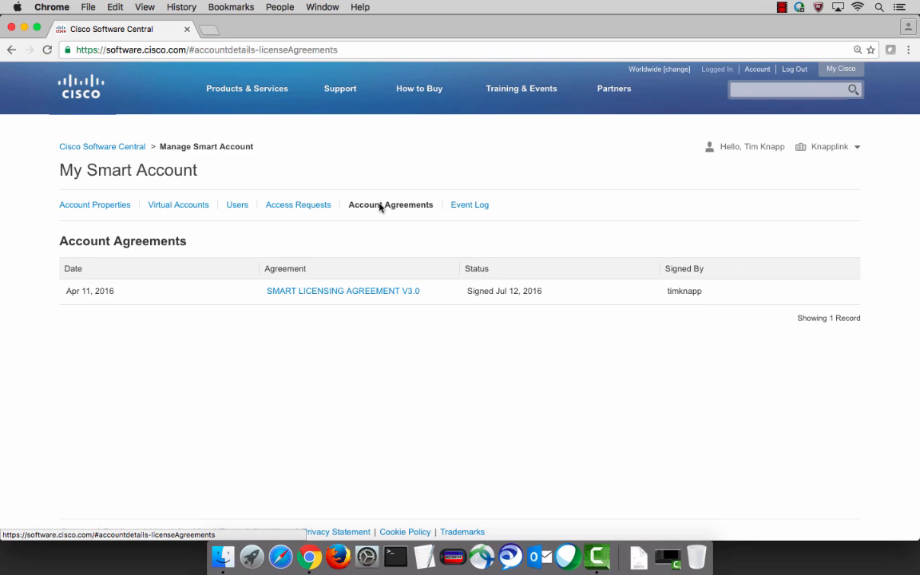
click(351, 294)
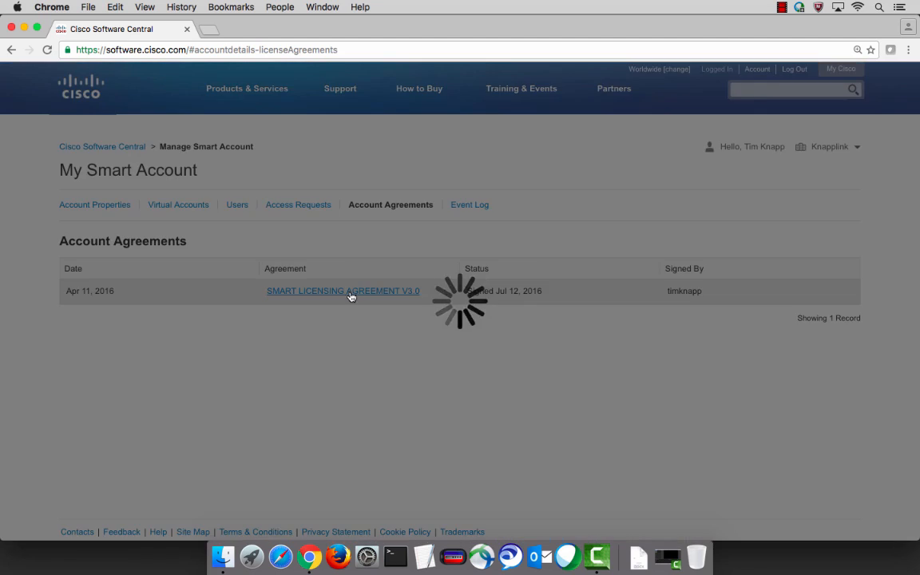
scroll(350, 296, down, 5)
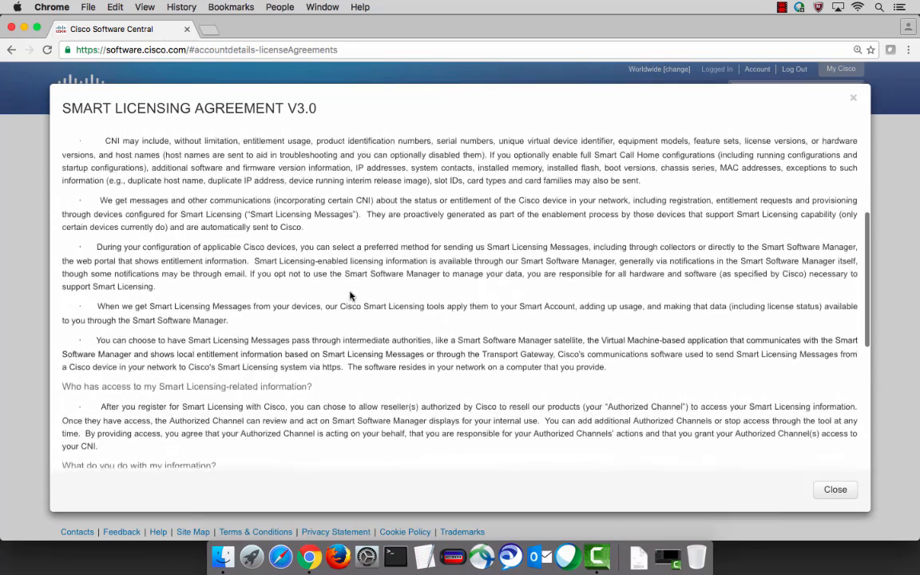
scroll(350, 297, down, 4)
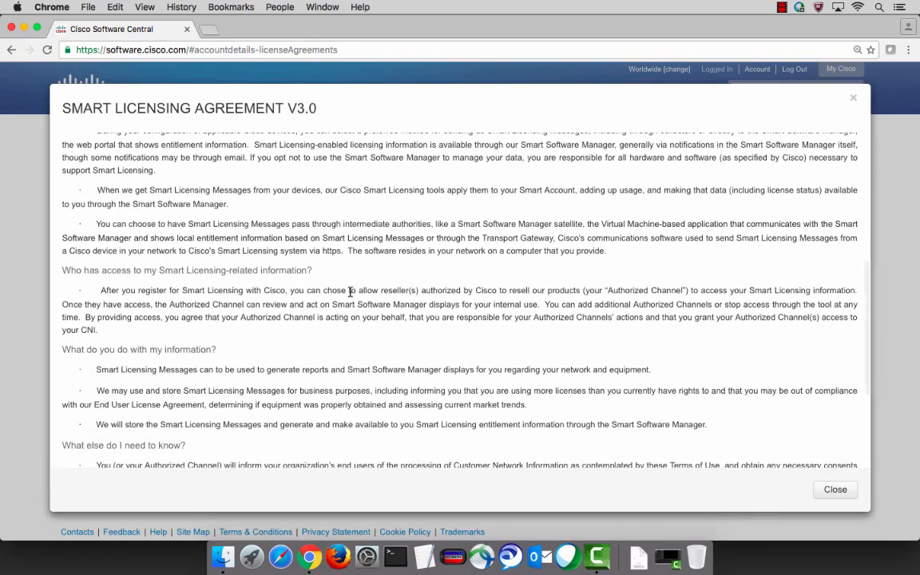
scroll(350, 292, down, 4)
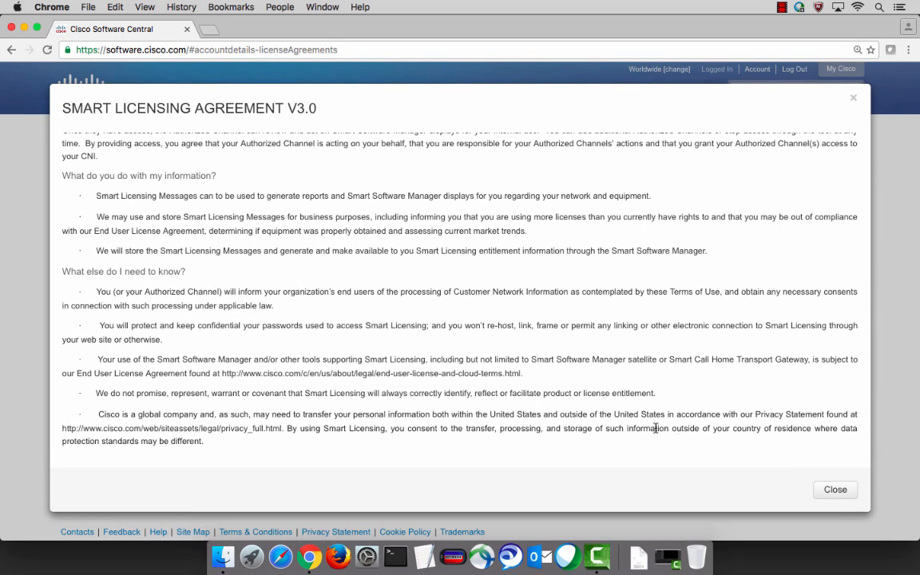
click(836, 490)
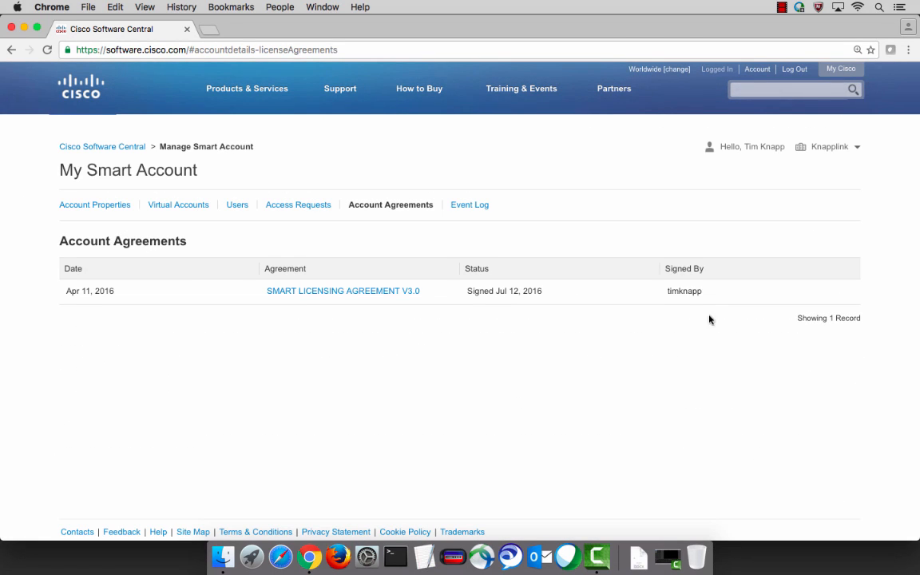
Show the Smart Account's Event Log with its 35 user and virtual account records.
click(474, 209)
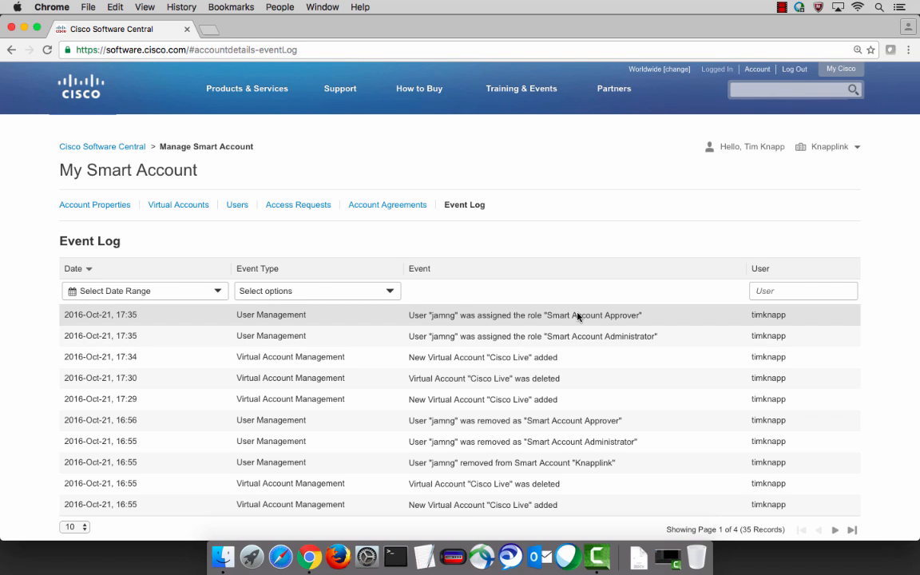
From the Software Central home page, start a Request Access to an Existing Smart Account.
click(95, 147)
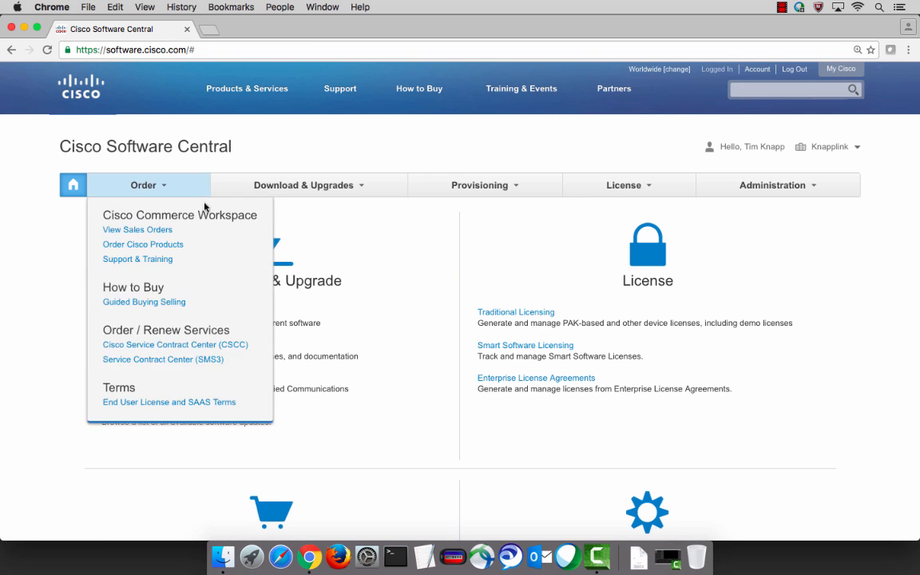
scroll(805, 364, down, 3)
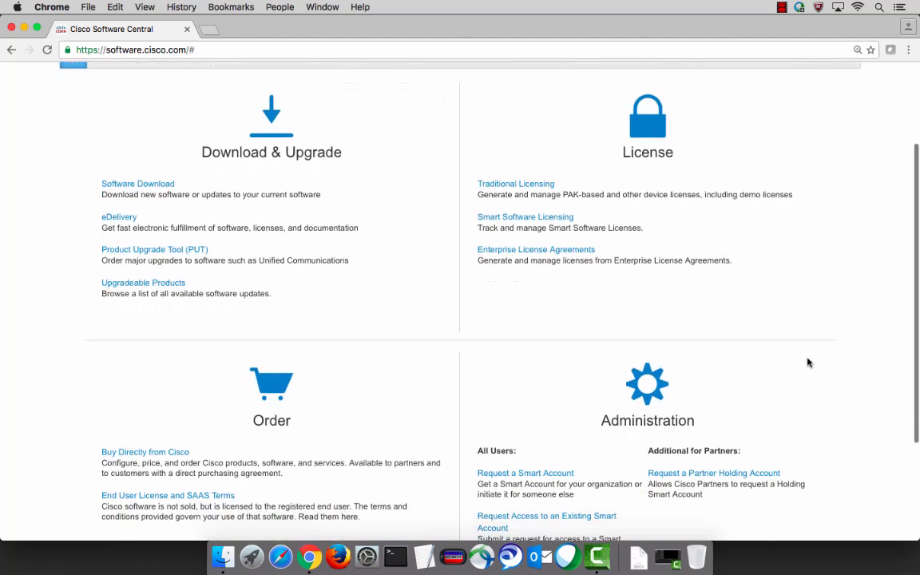
scroll(808, 367, down, 2)
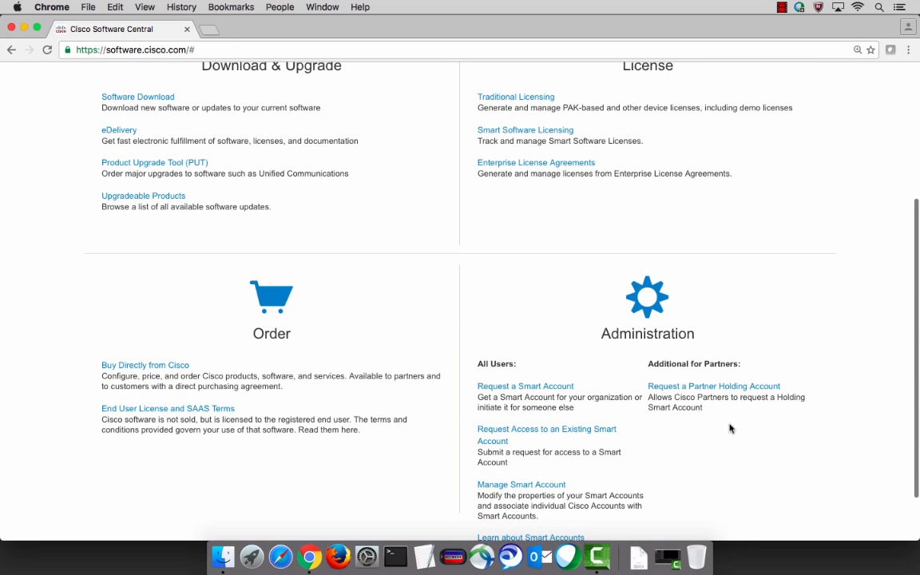
click(510, 437)
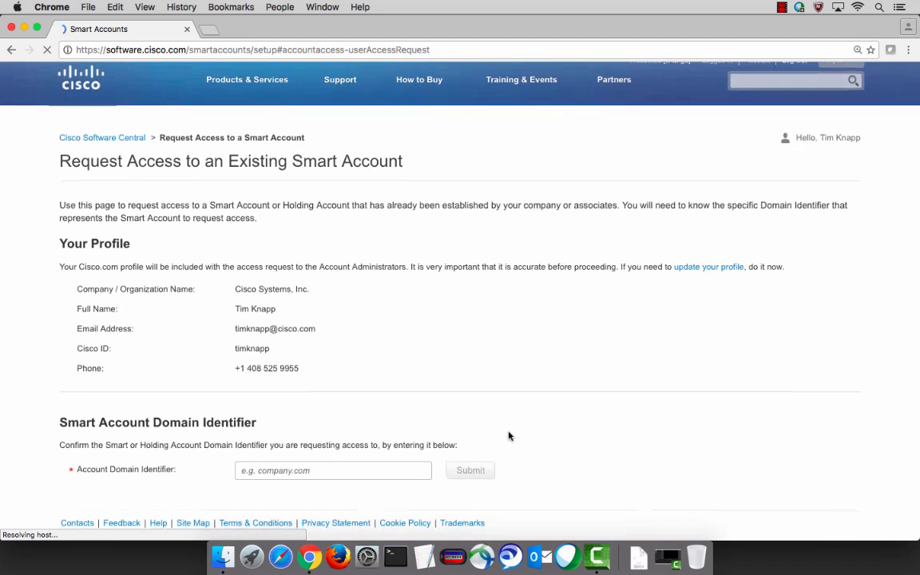
Enter knapplink.com as the Account Domain Identifier, then return to the Software Central home page.
click(341, 475)
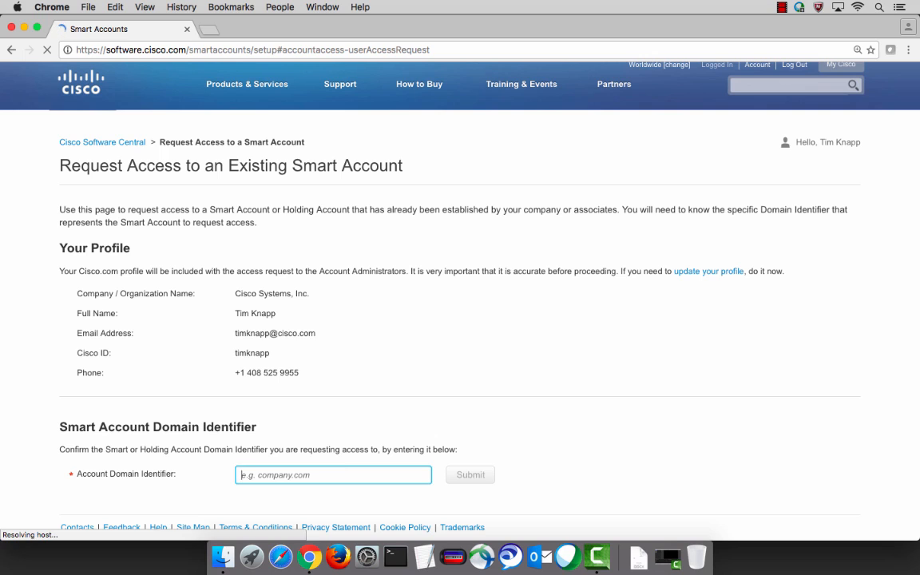
text(knapplin)
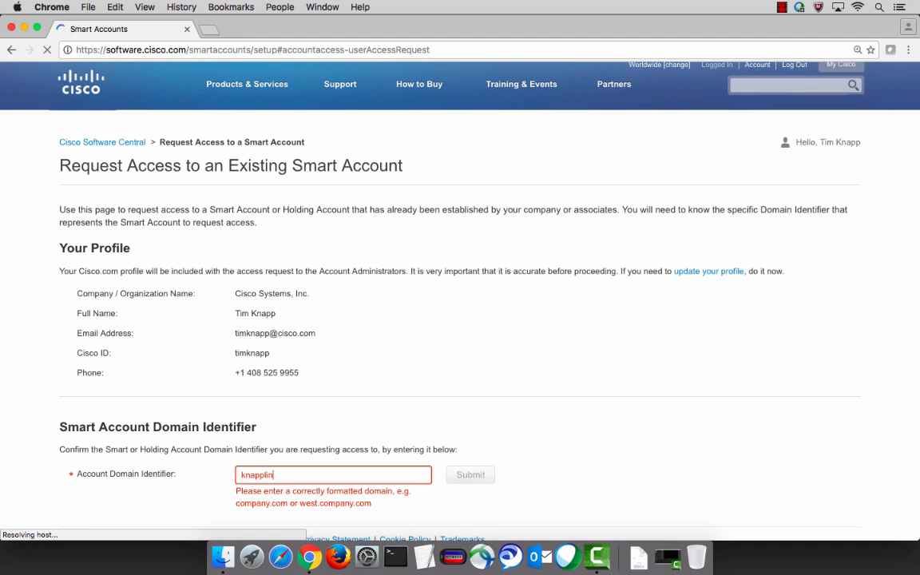
text(k.com)
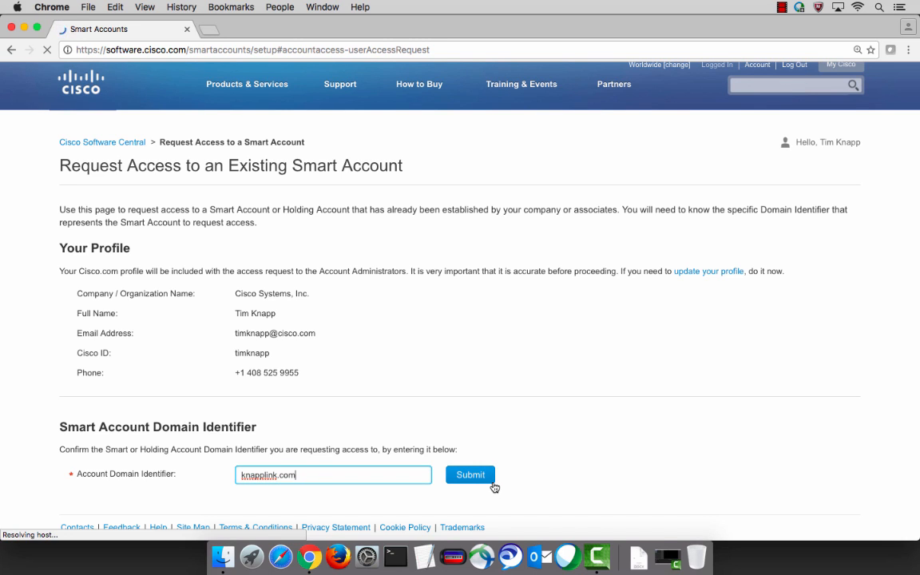
click(91, 143)
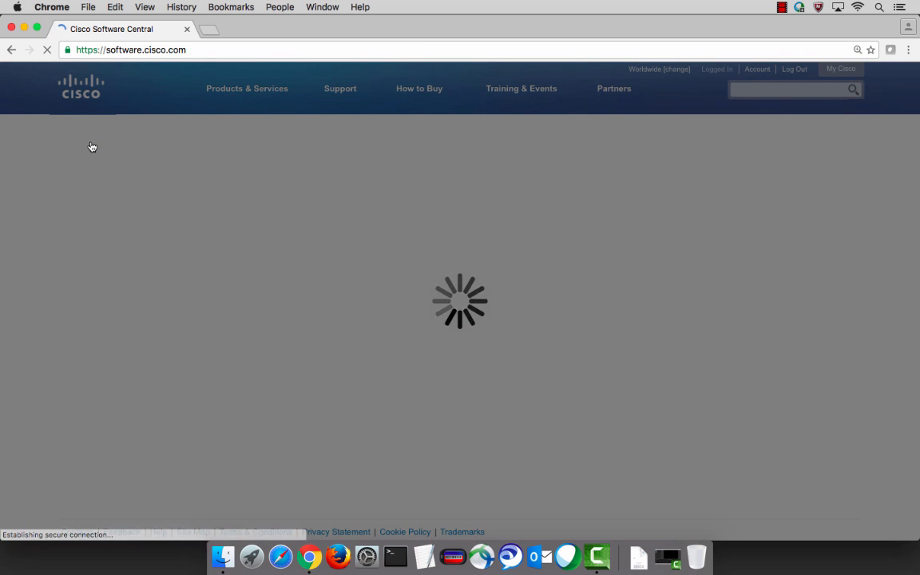